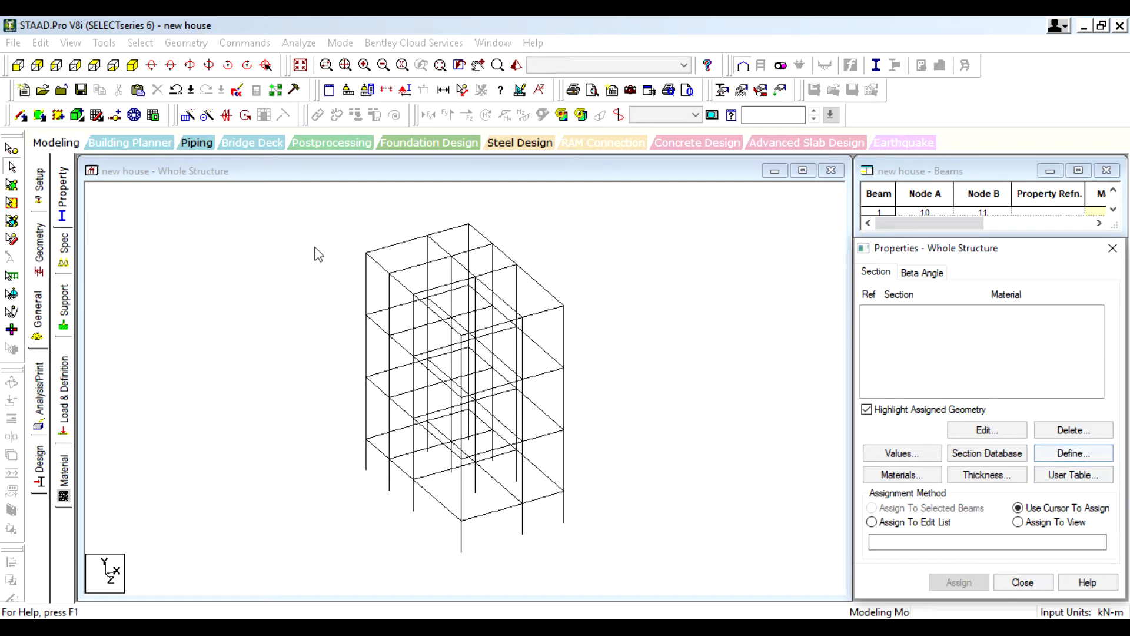
# Create a fully fixed support definition for the structure.
pyautogui.click(63, 323)
pyautogui.click(1004, 461)
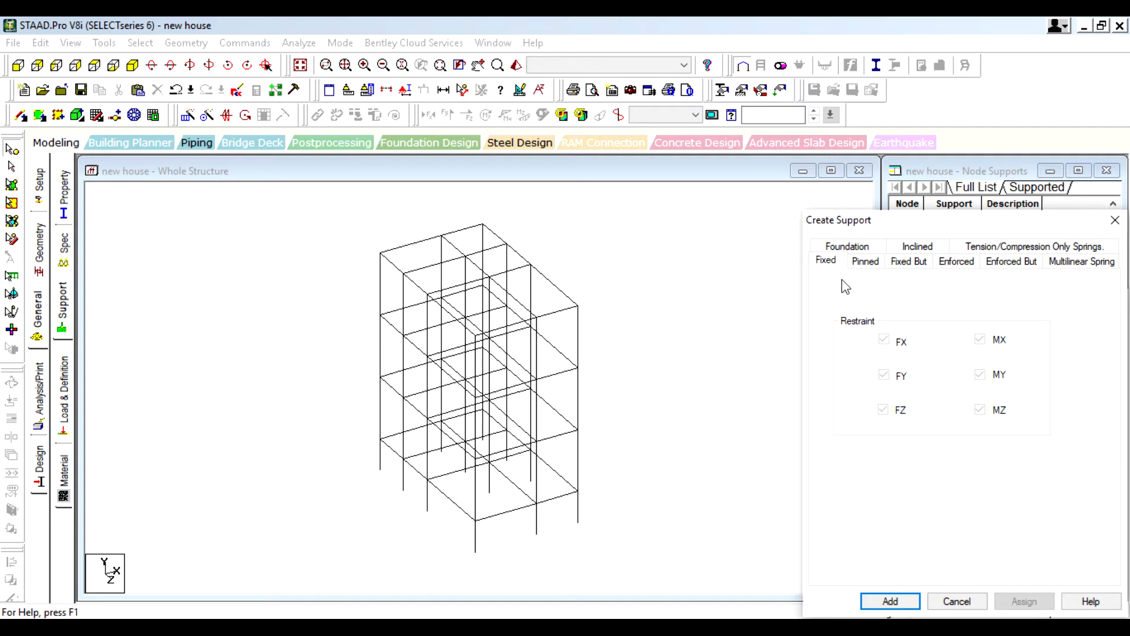
pyautogui.click(889, 601)
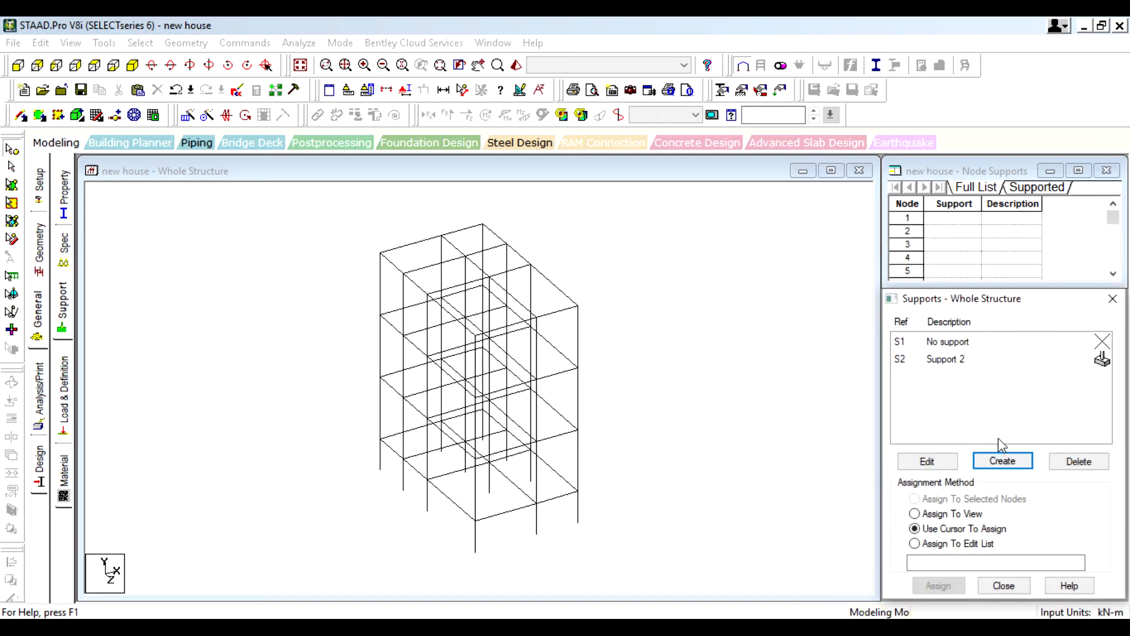
# Assign the fixed support to all column base nodes, selecting them together from the front view.
pyautogui.click(955, 363)
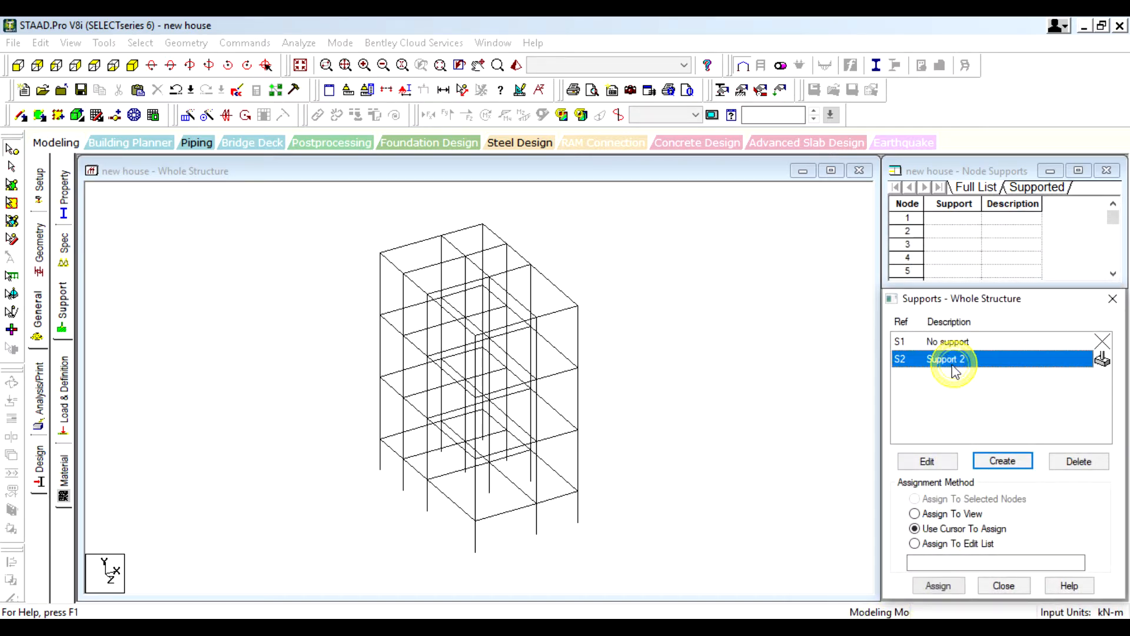
pyautogui.click(17, 65)
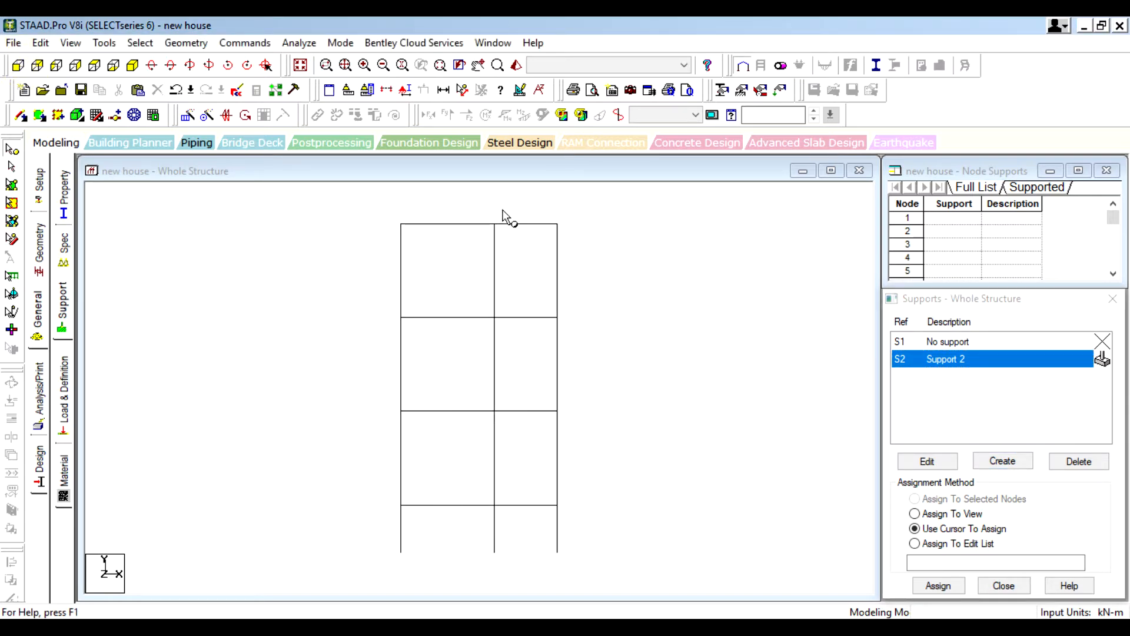
pyautogui.scroll(-2, 442, 260)
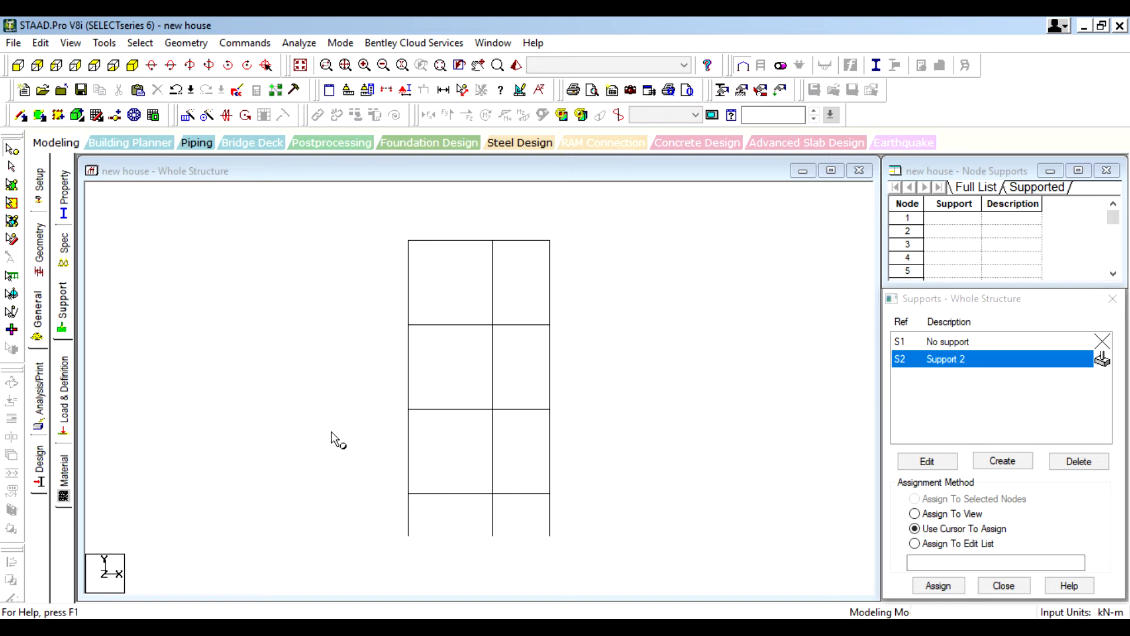
pyautogui.moveTo(381, 525); pyautogui.dragTo(600, 565)
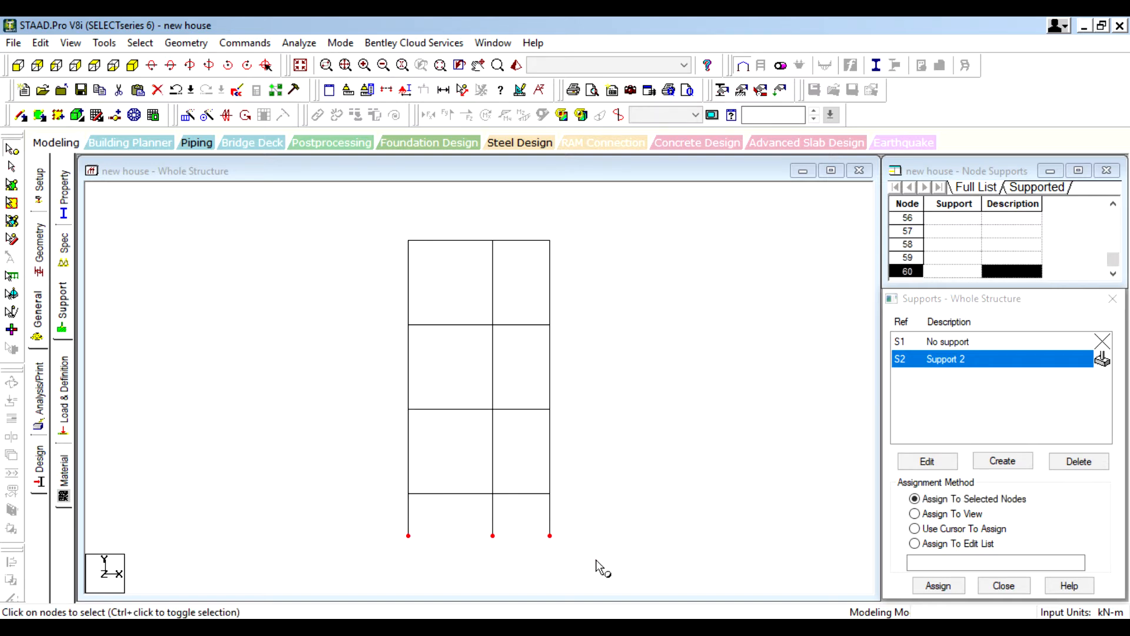
pyautogui.click(133, 65)
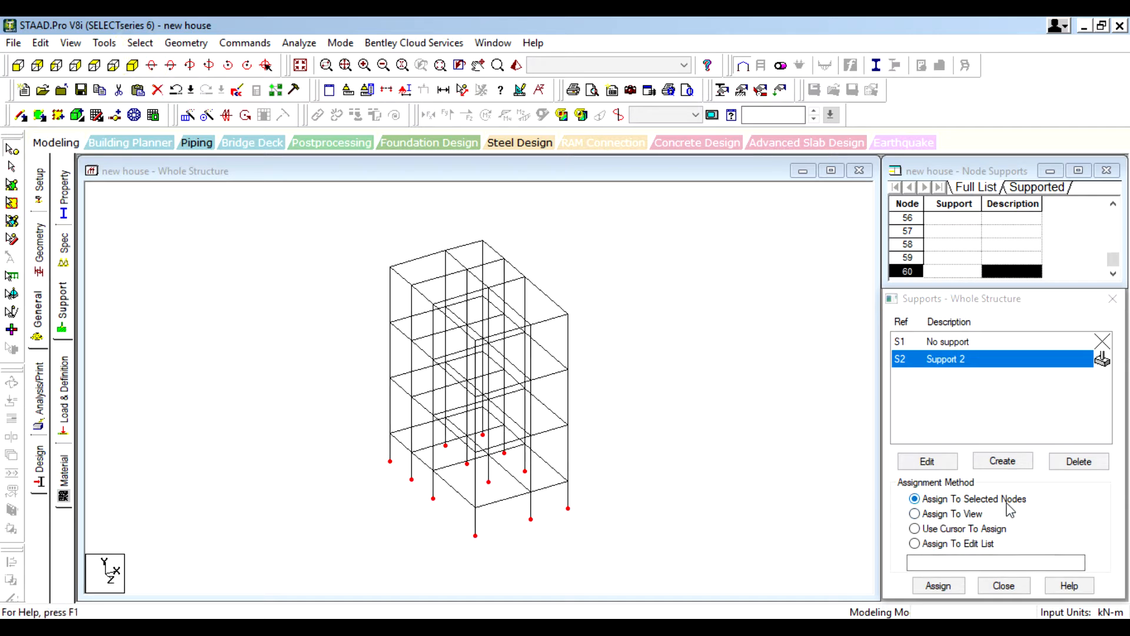
pyautogui.click(962, 587)
pyautogui.click(1009, 487)
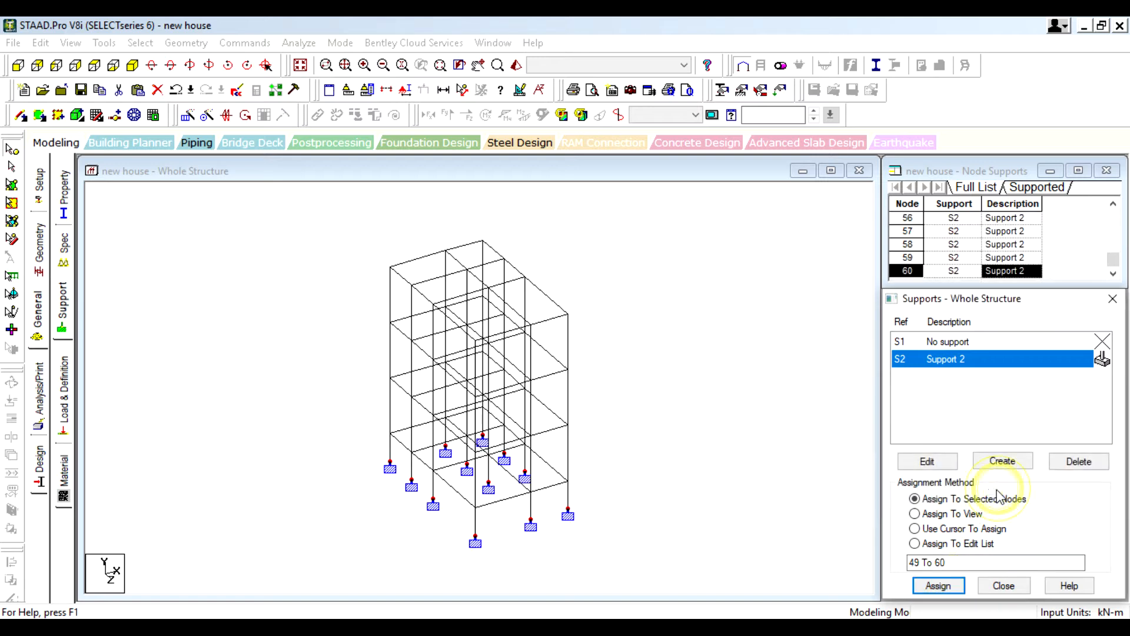
pyautogui.click(786, 402)
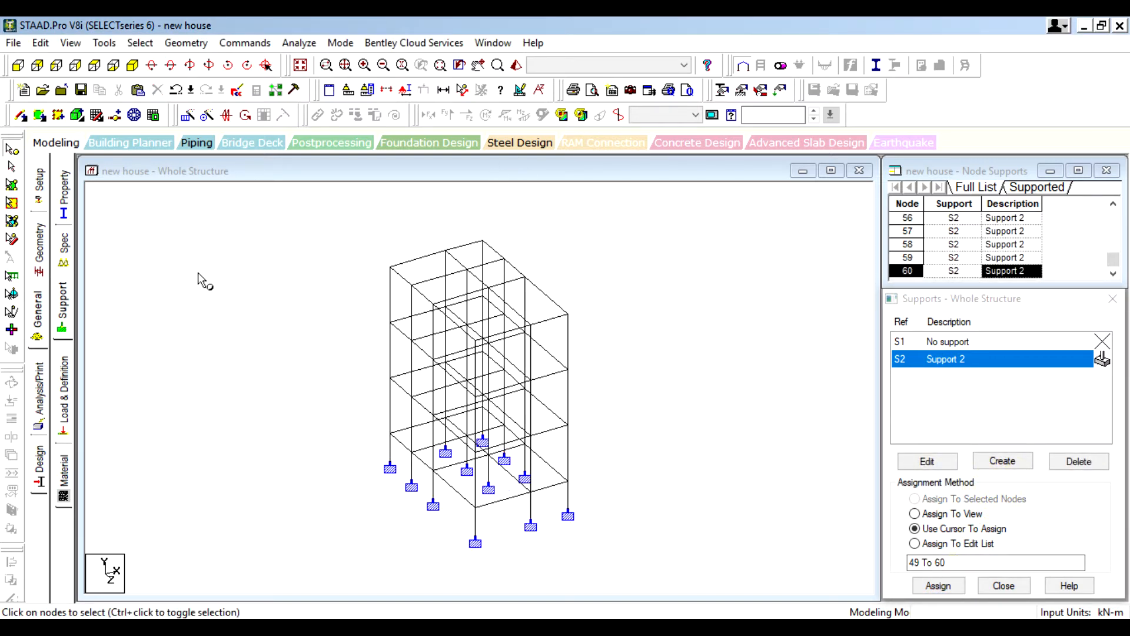
# Go to the member section properties and save the modified structure under its existing name.
pyautogui.click(63, 198)
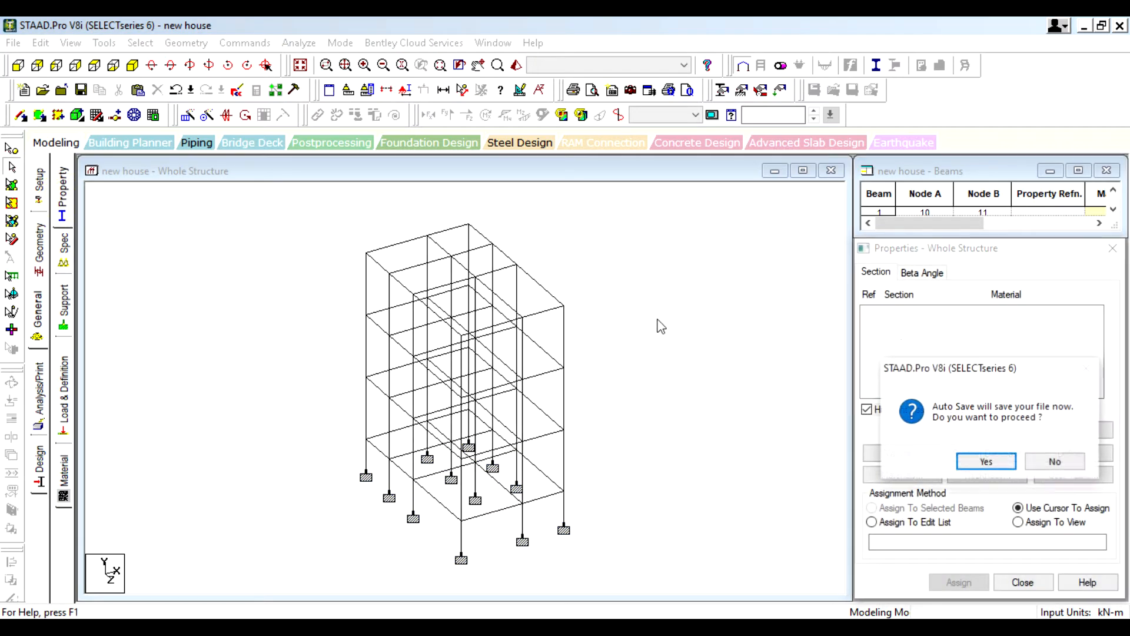
pyautogui.click(1002, 461)
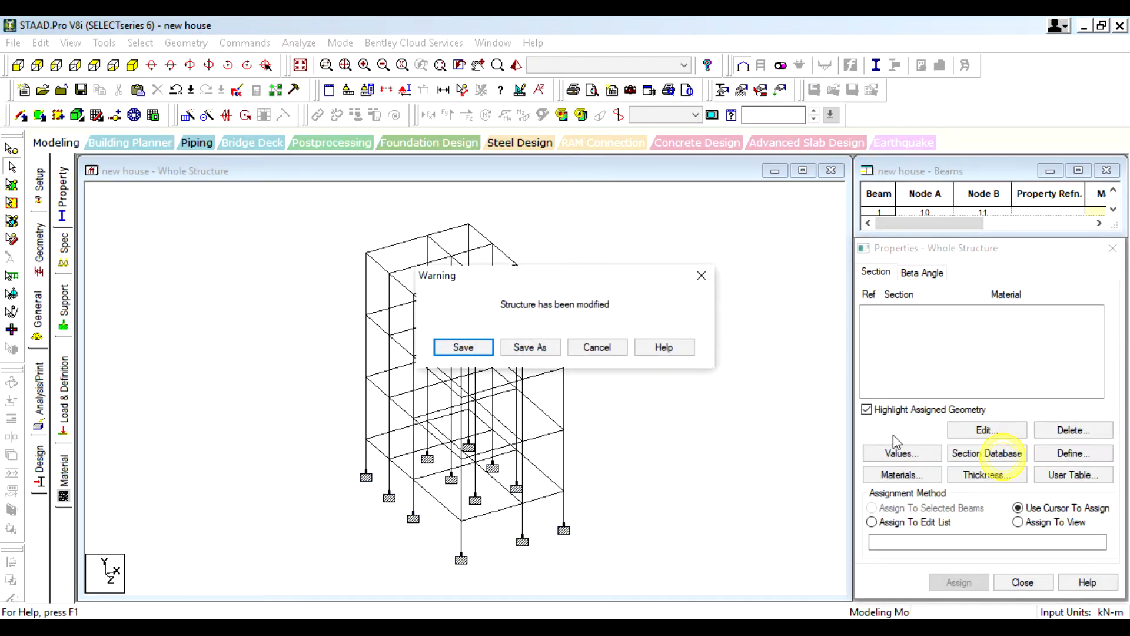
pyautogui.click(492, 344)
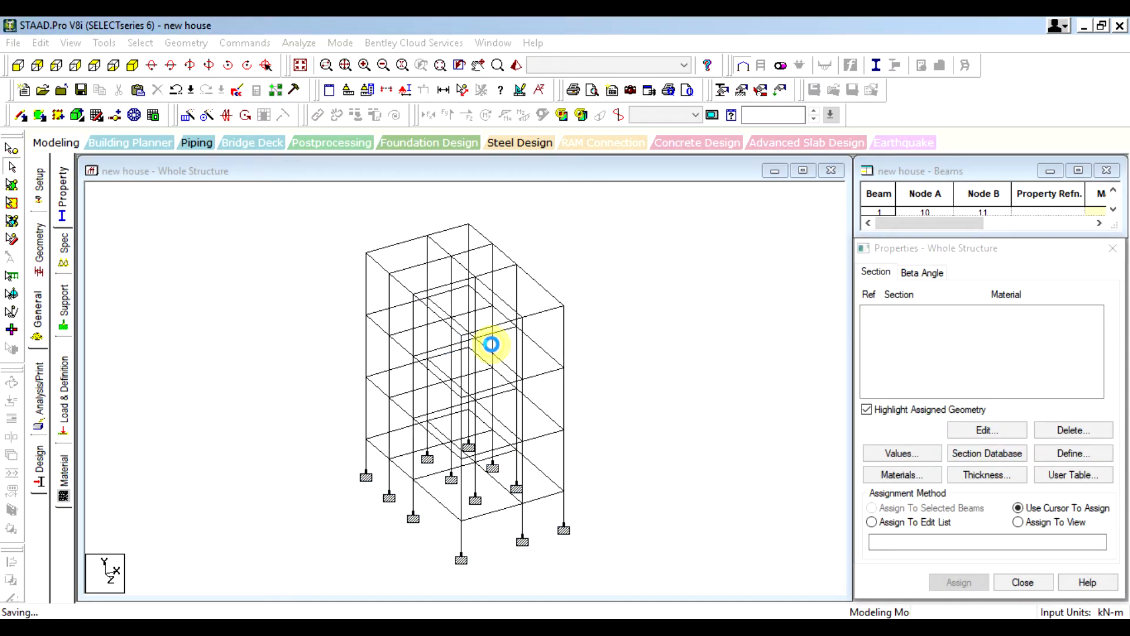
pyautogui.click(1003, 459)
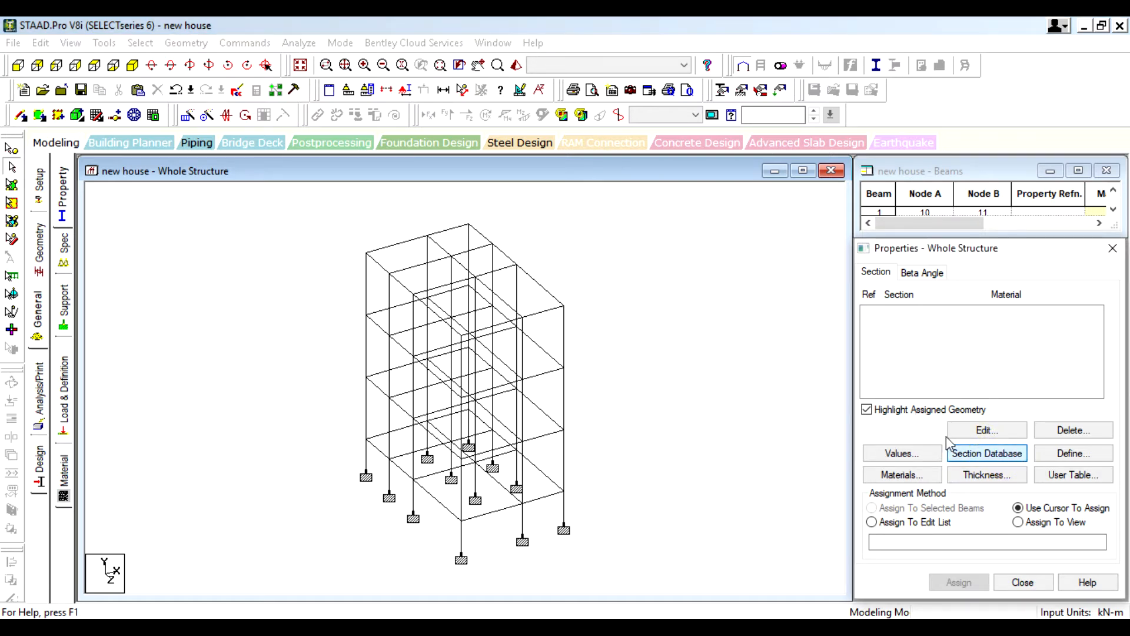
pyautogui.click(1041, 457)
pyautogui.click(1054, 458)
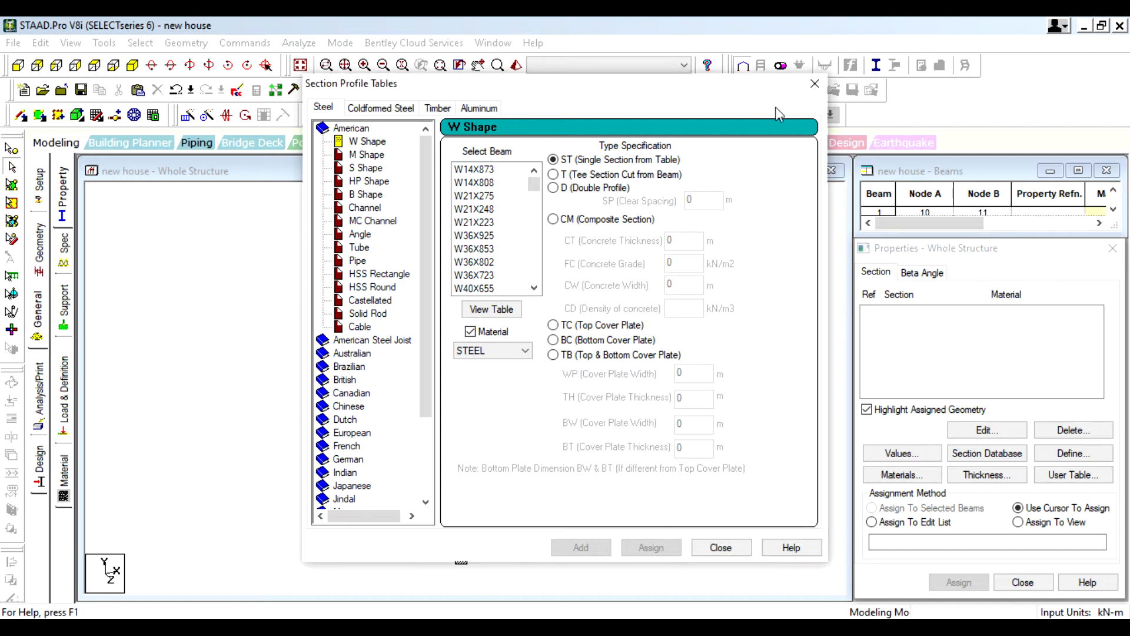
pyautogui.click(811, 93)
# Start defining a new member property with the Rectangle shape and CONCRETE material.
pyautogui.click(1080, 460)
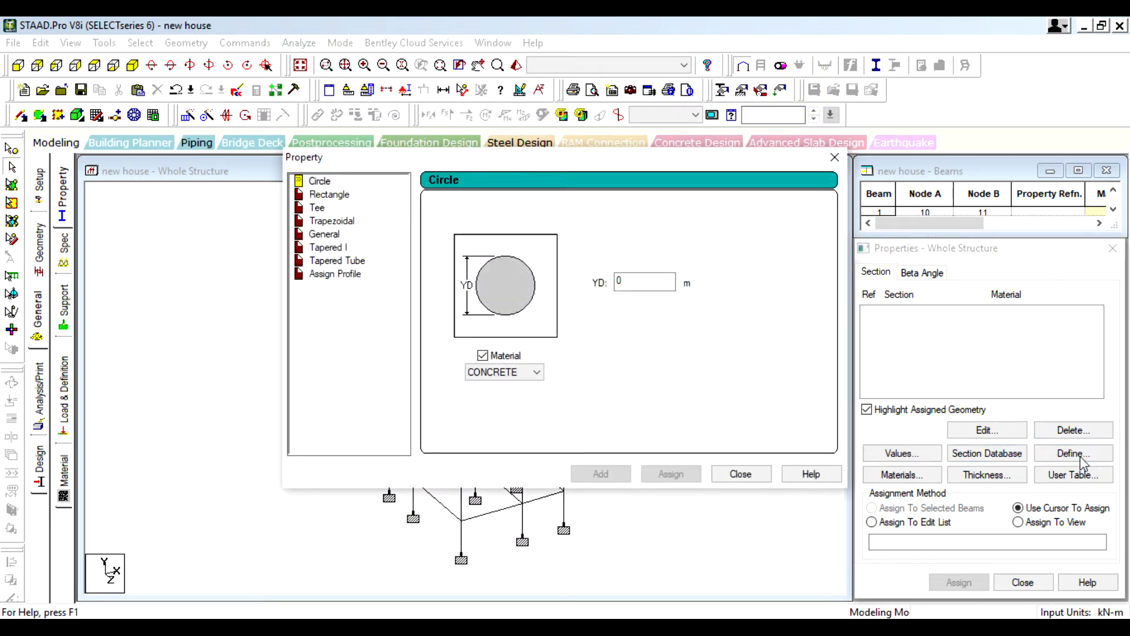
pyautogui.moveTo(632, 158); pyautogui.dragTo(498, 158)
pyautogui.click(329, 194)
pyautogui.moveTo(412, 155); pyautogui.dragTo(693, 181)
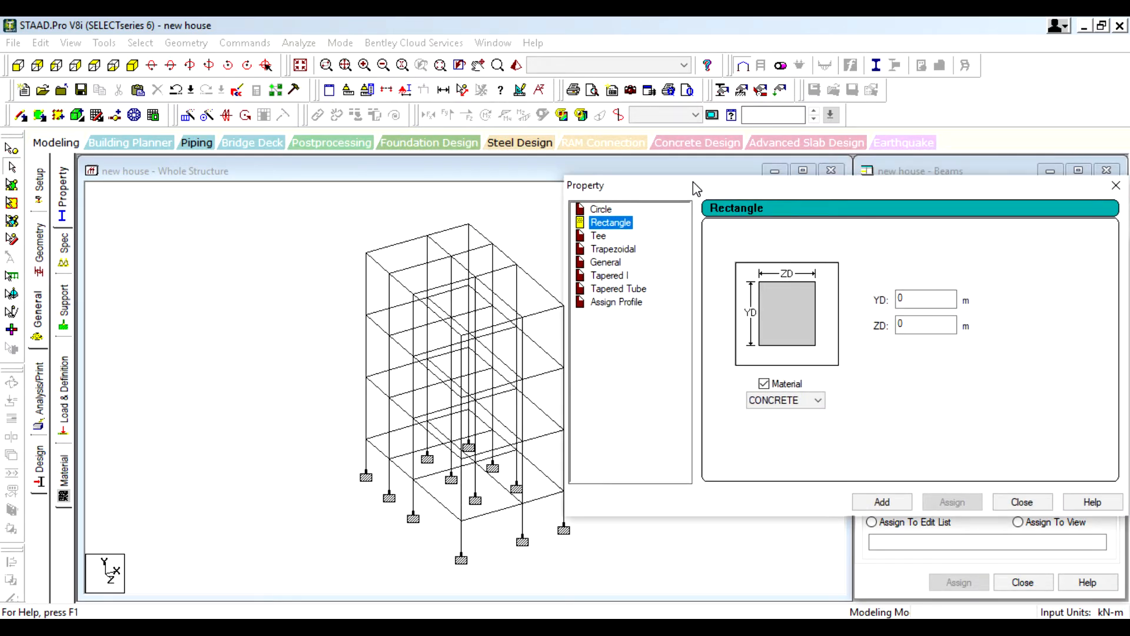
pyautogui.click(603, 210)
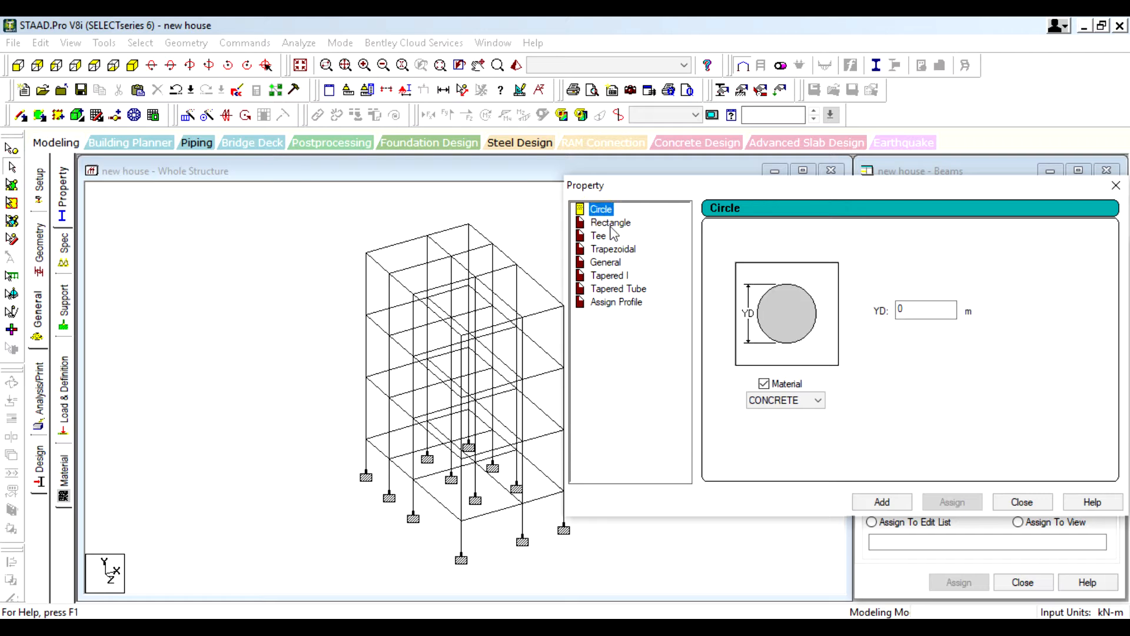
pyautogui.click(610, 224)
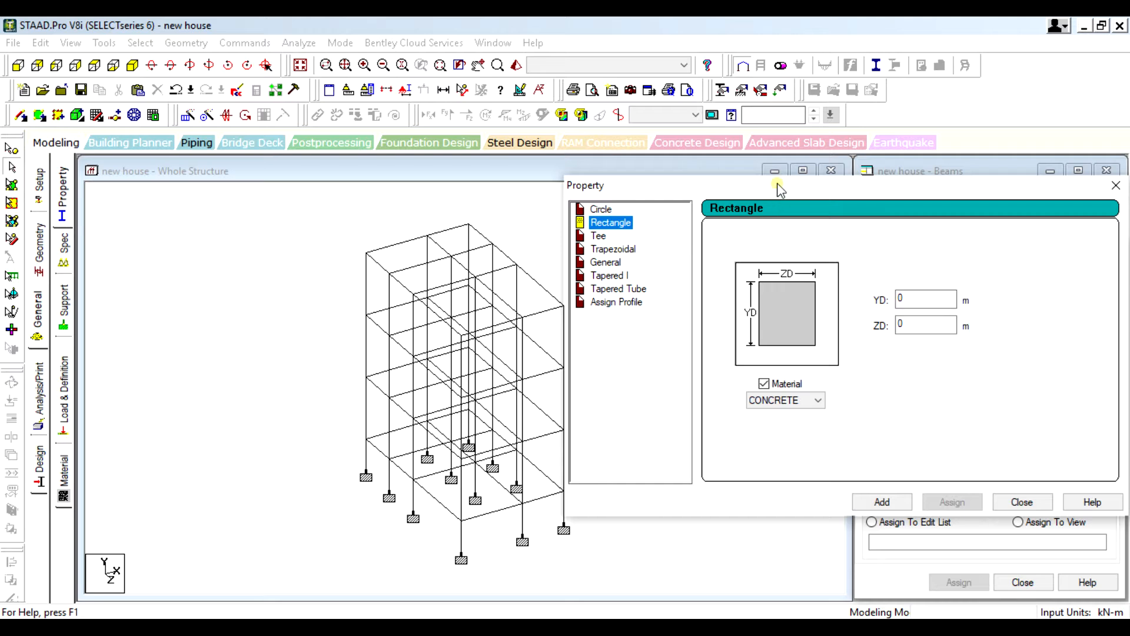
pyautogui.moveTo(779, 186)
pyautogui.mouseDown()
pyautogui.moveTo(747, 159)
pyautogui.moveTo(785, 174)
pyautogui.mouseUp()
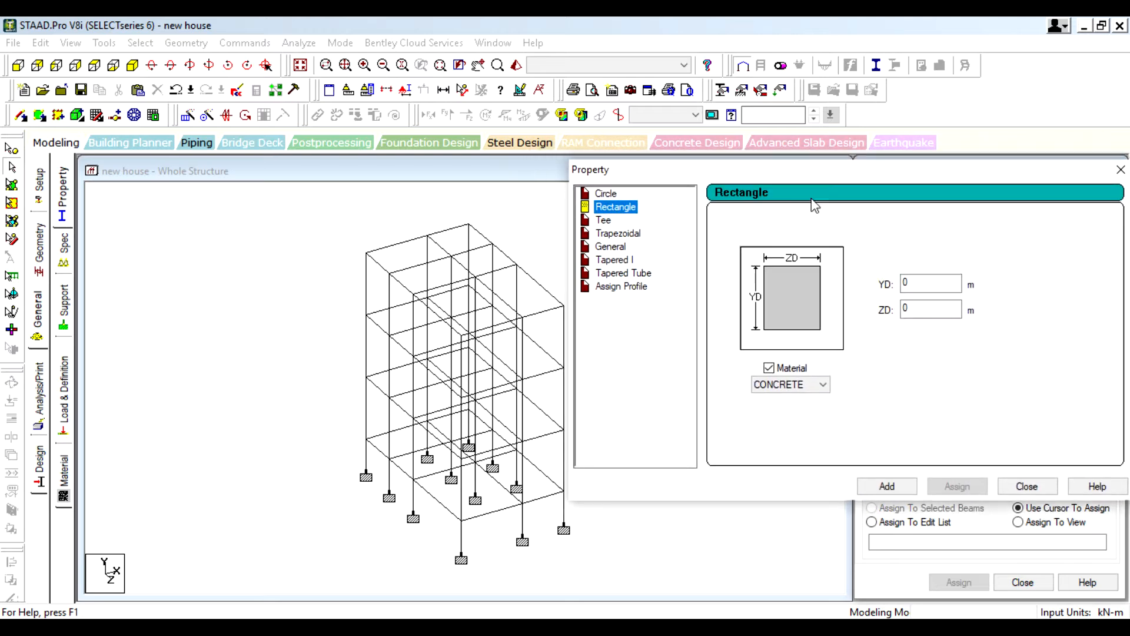
# Set the rectangle's YD to 0.230 m and ZD to 0.300 m, and add it to the section list.
pyautogui.click(928, 284)
pyautogui.moveTo(928, 284); pyautogui.dragTo(892, 273)
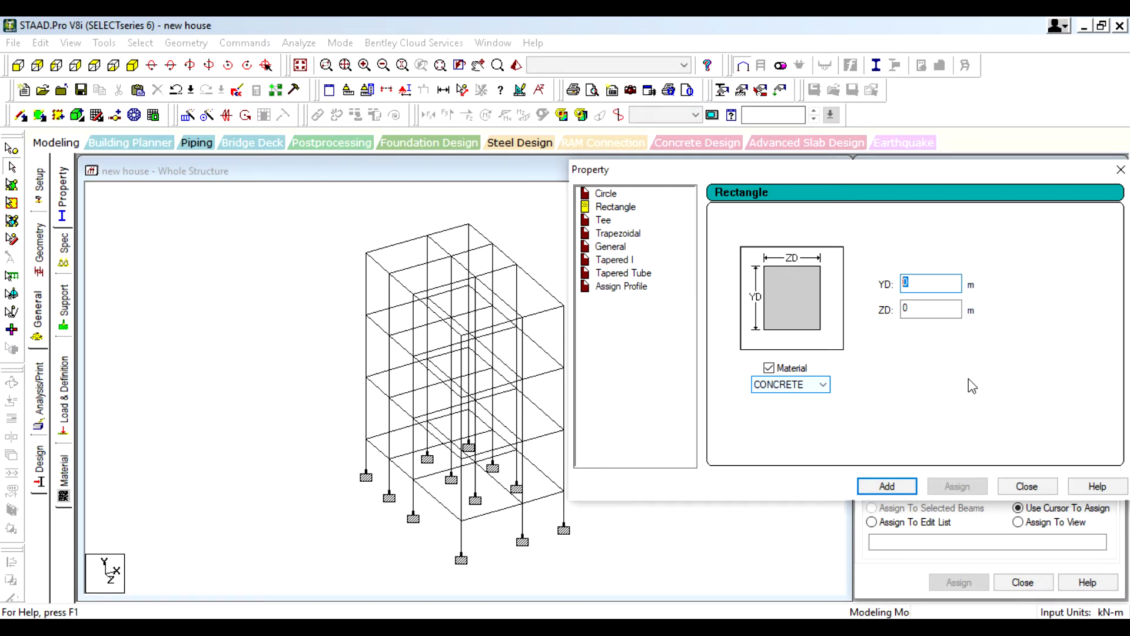
pyautogui.write('.23')
pyautogui.click(935, 310)
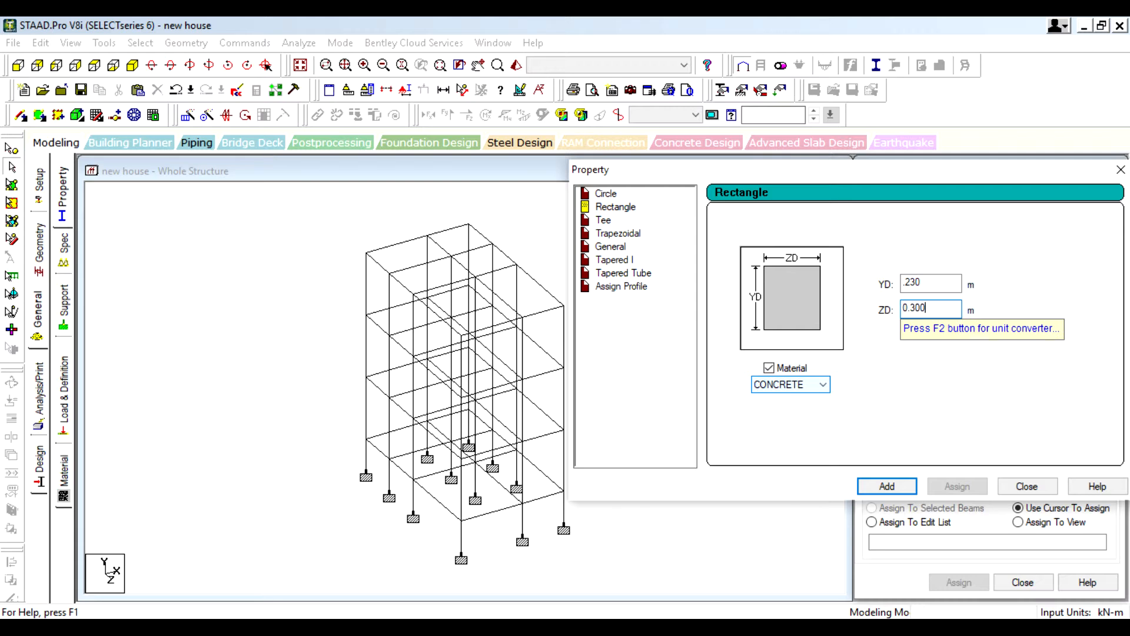
pyautogui.moveTo(887, 172); pyautogui.dragTo(879, 138)
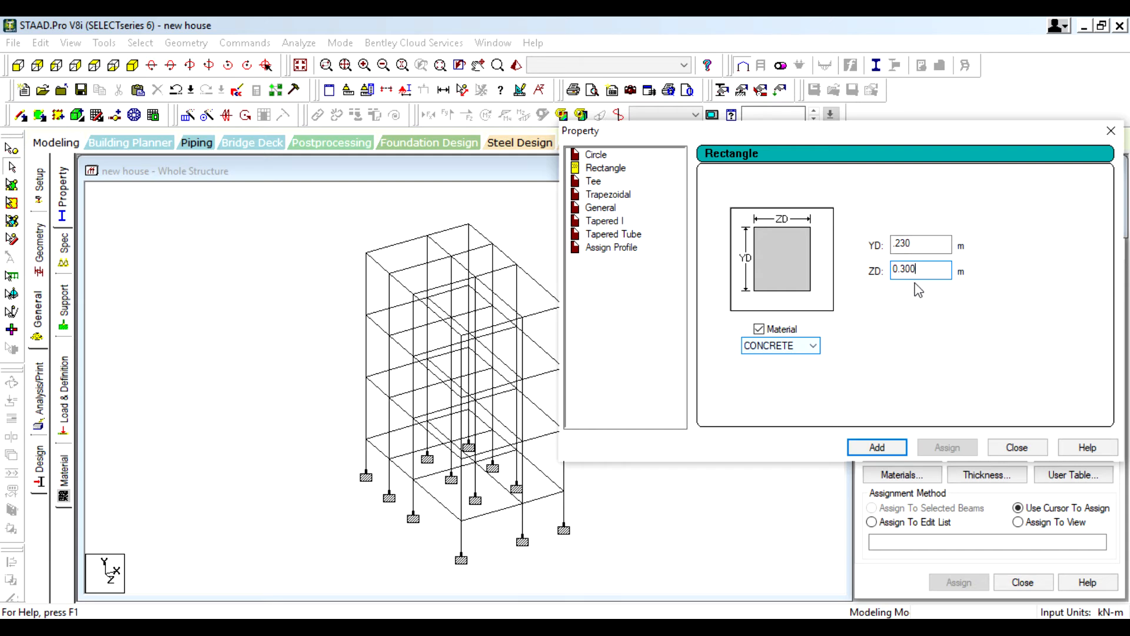
pyautogui.click(878, 453)
pyautogui.click(1012, 448)
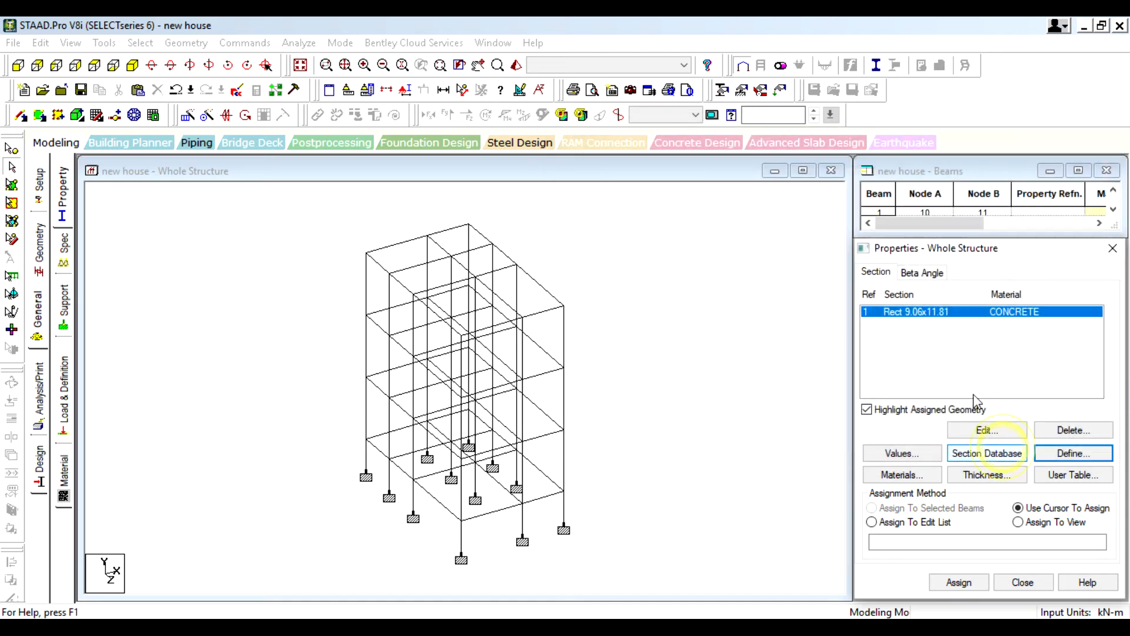
pyautogui.click(896, 313)
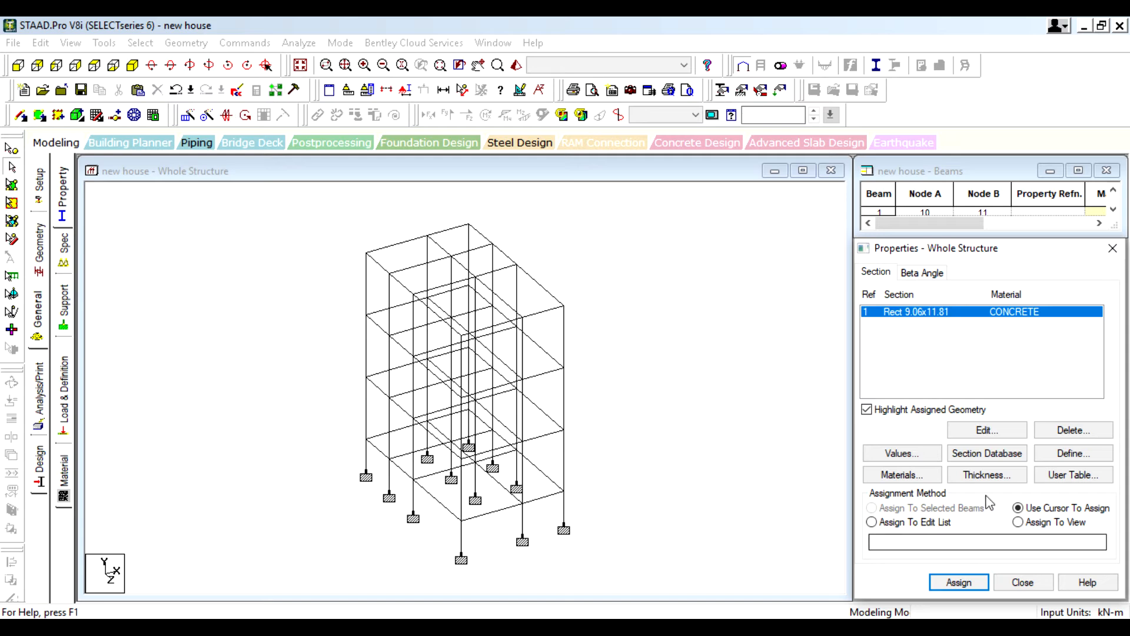
# Define and add a second concrete rectangular section with YD 0.230 m and ZD 0.230 m.
pyautogui.click(1070, 453)
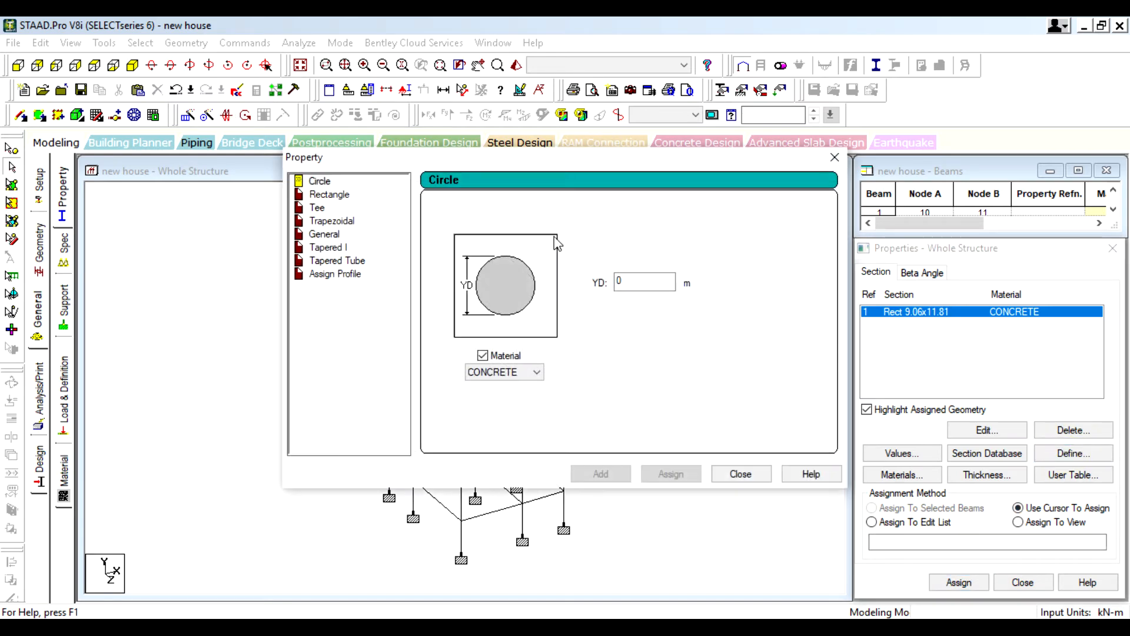
pyautogui.click(330, 194)
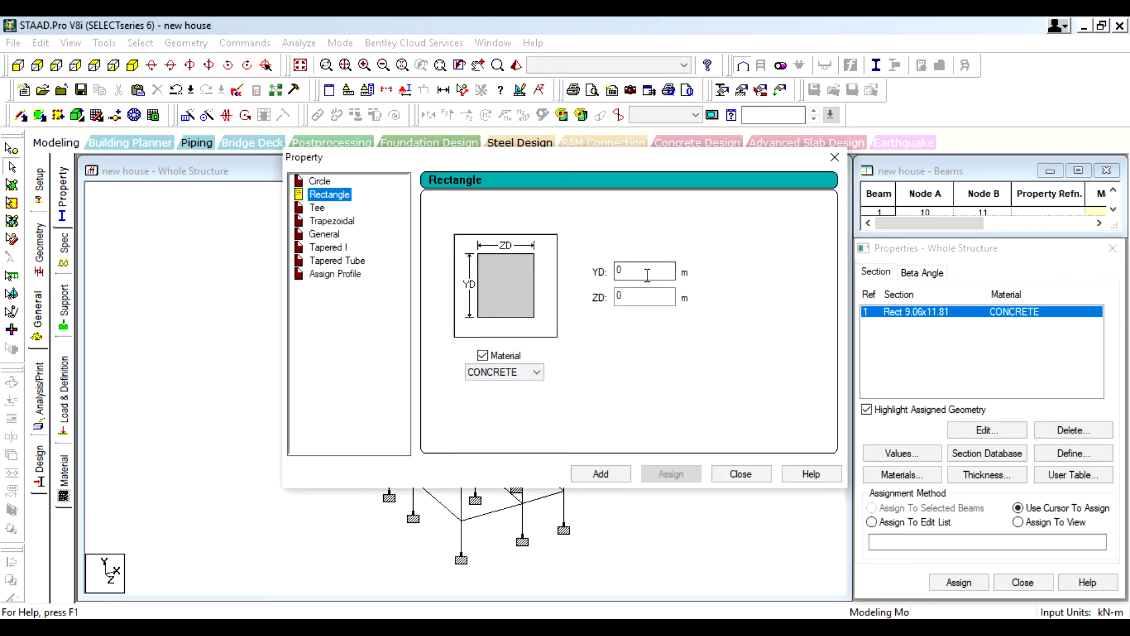
pyautogui.doubleClick(645, 269)
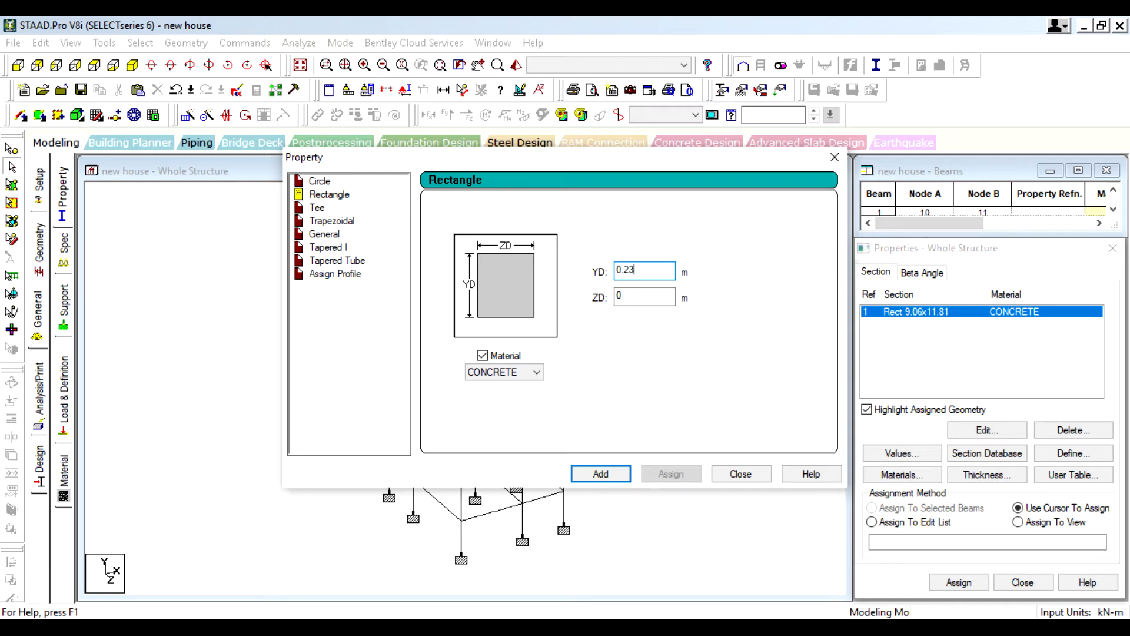
pyautogui.click(641, 295)
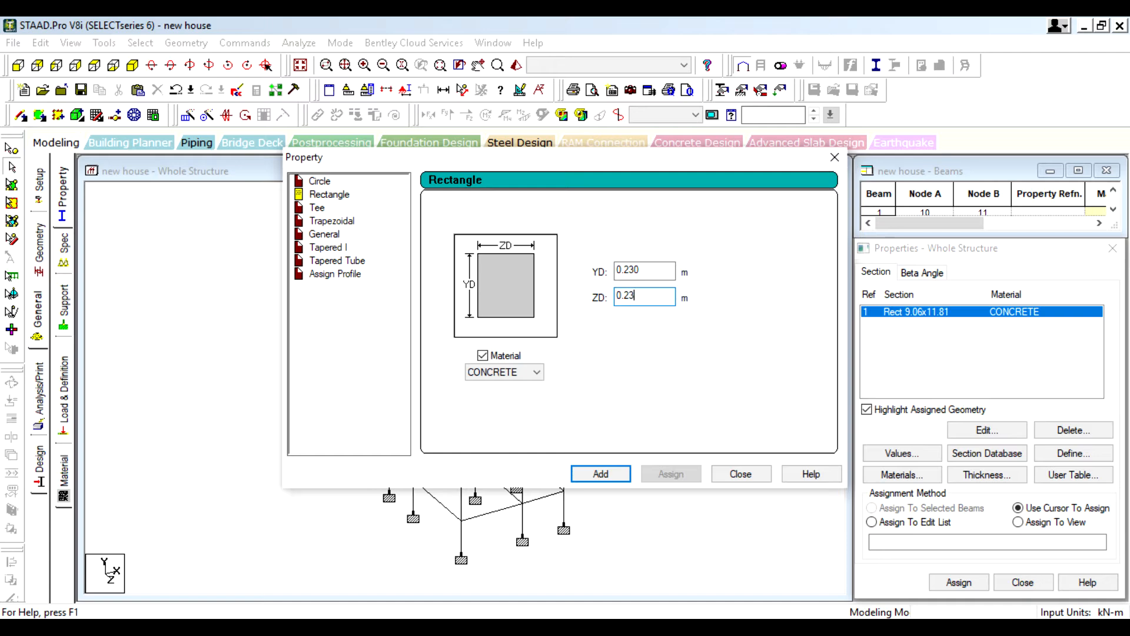
pyautogui.write('0')
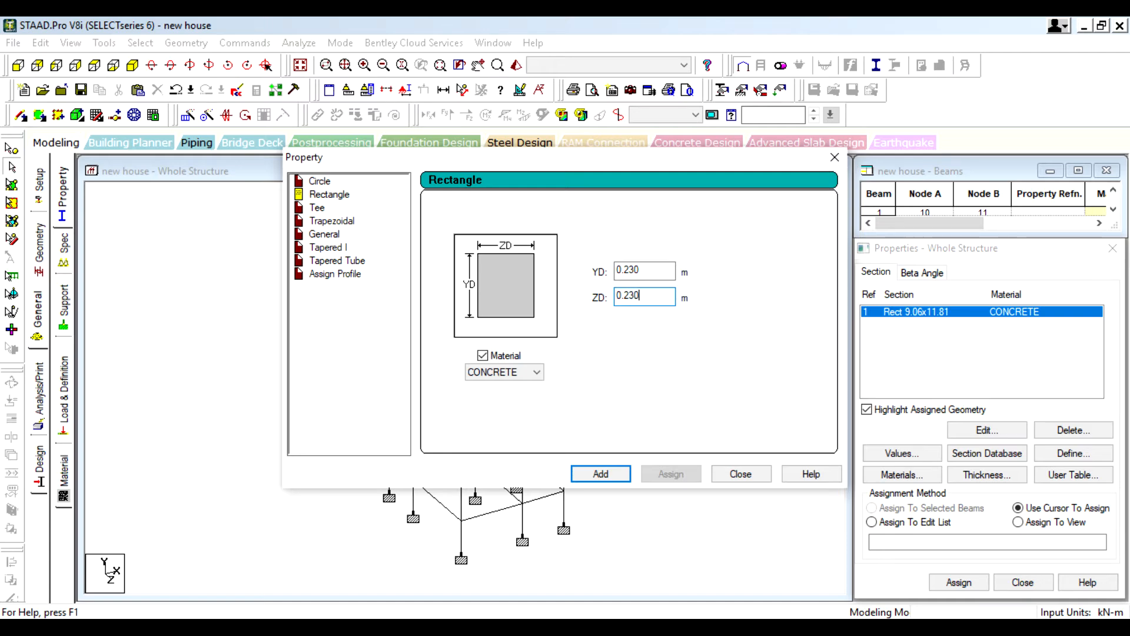
pyautogui.click(604, 474)
pyautogui.click(727, 477)
pyautogui.click(888, 378)
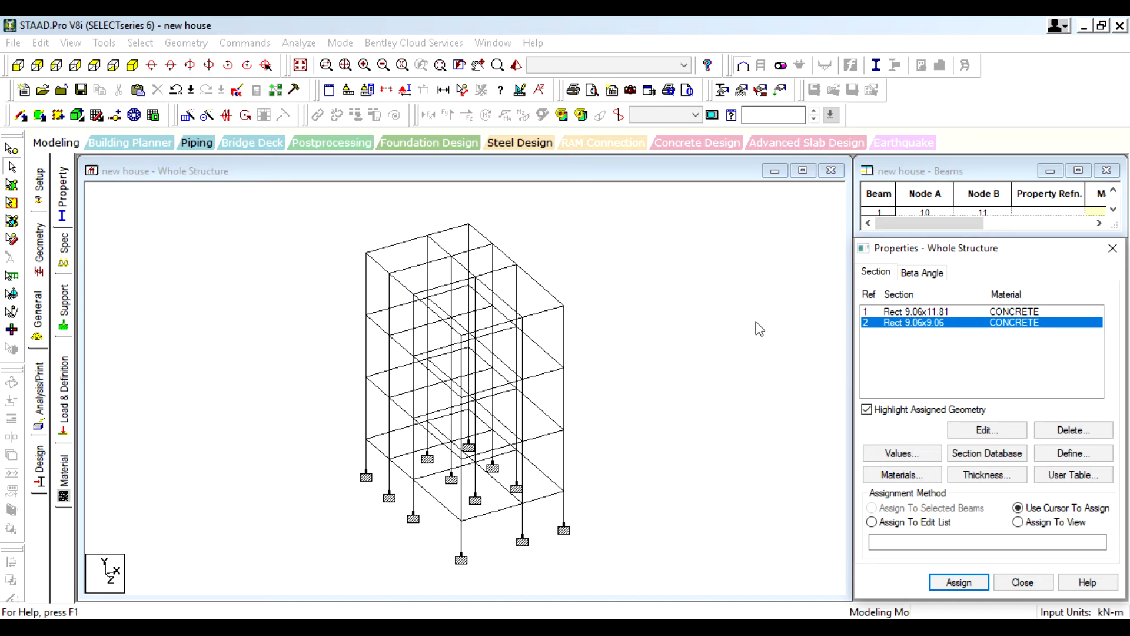
# Switch to the PLOT 2X70 workbook in Excel and examine the main beam length, effective depth formula and support-condition ratios.
pyautogui.click(669, 627)
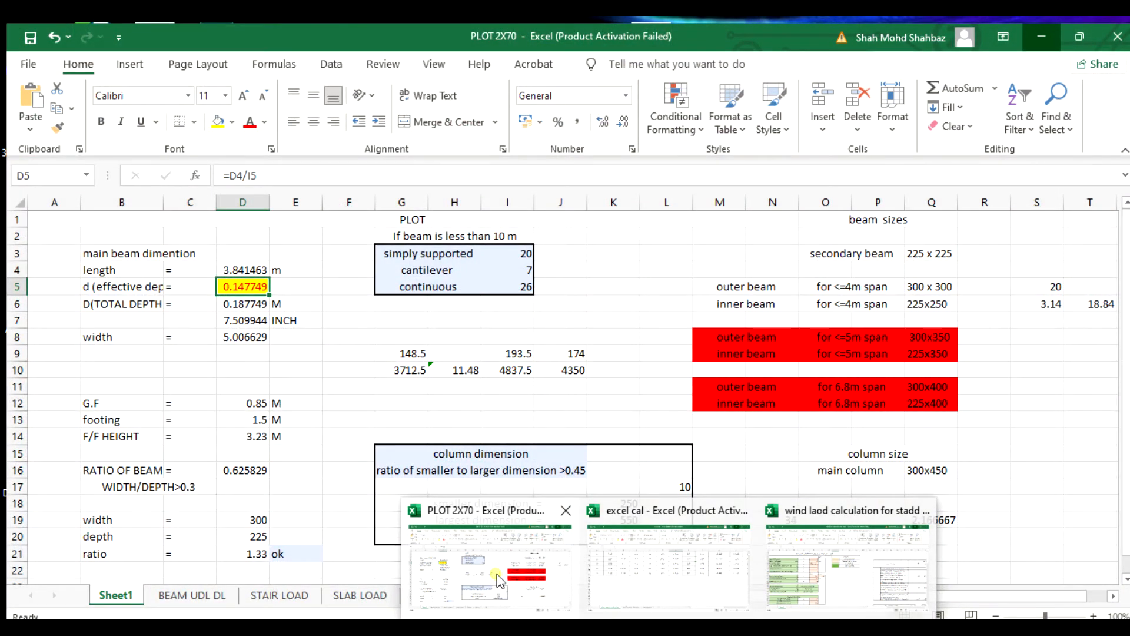
pyautogui.click(498, 570)
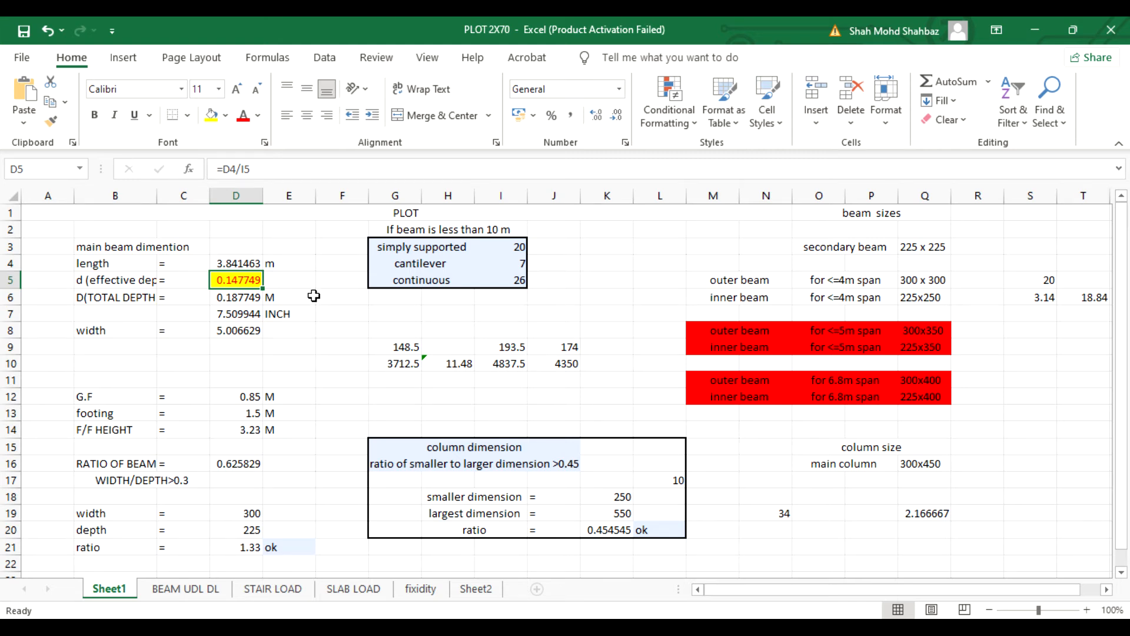
pyautogui.click(228, 265)
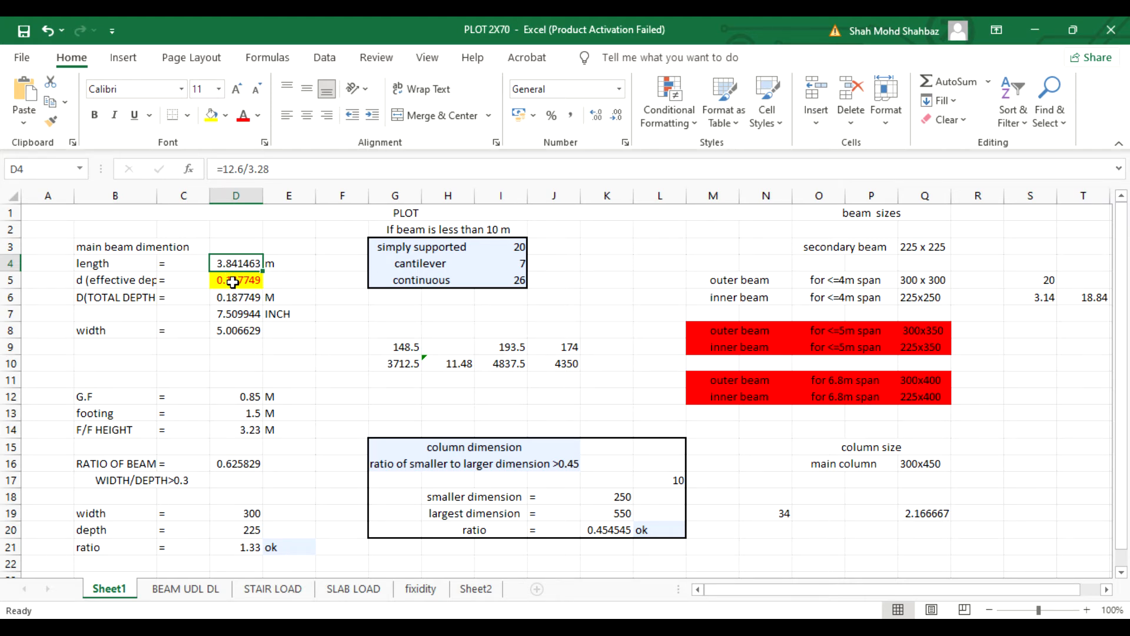
pyautogui.click(235, 282)
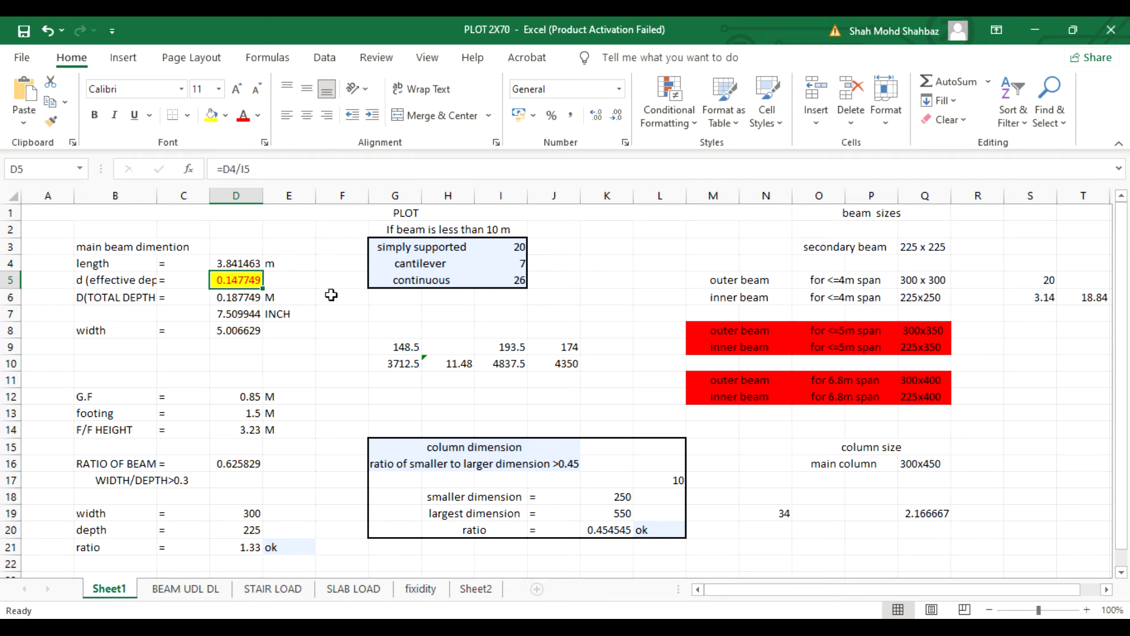
pyautogui.click(426, 244)
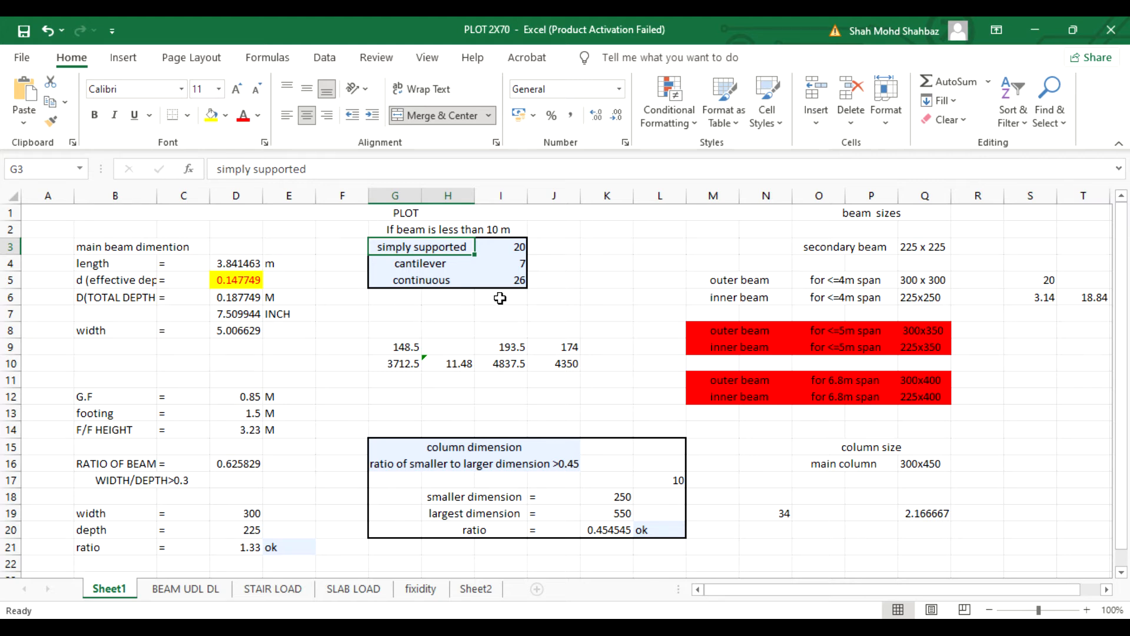
# Examine the continuous-support ratio and the effective depth and total depth formulas of the main beam.
pyautogui.click(515, 280)
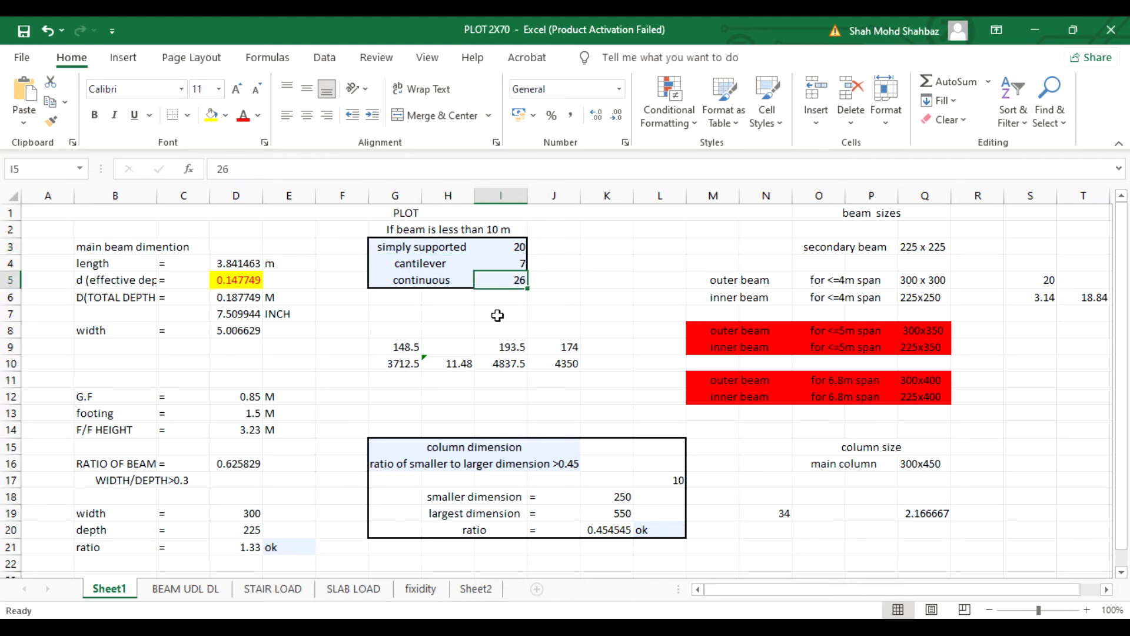
pyautogui.click(247, 284)
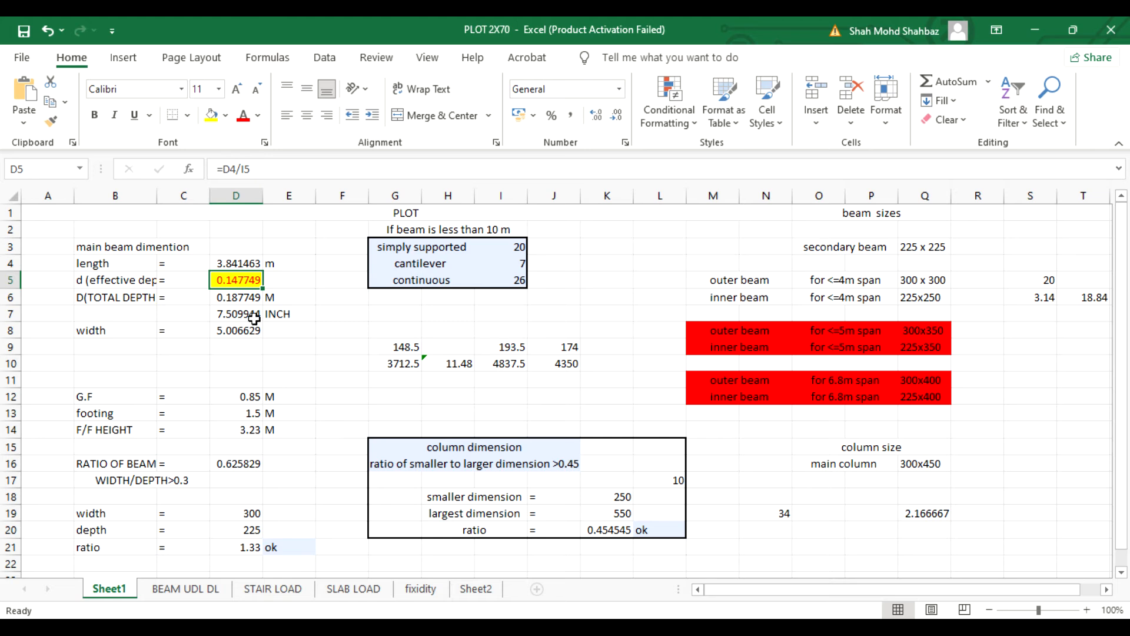
pyautogui.click(242, 301)
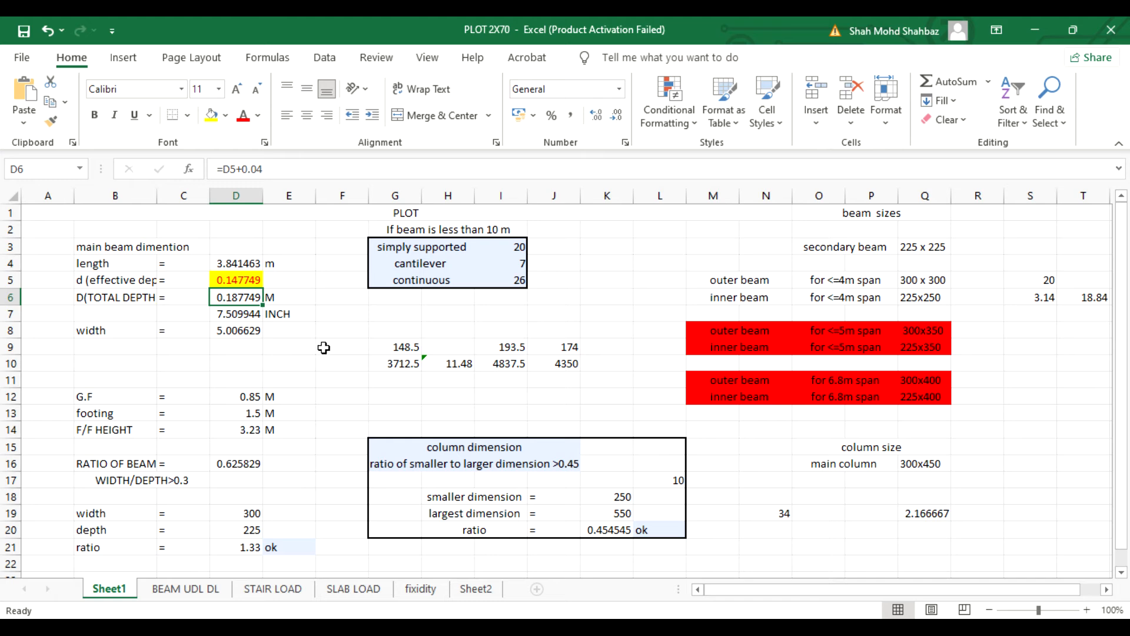
# Switch back to STAAD.Pro and review the dimensions of the Rect 9.06x9.06 section.
pyautogui.click(1042, 28)
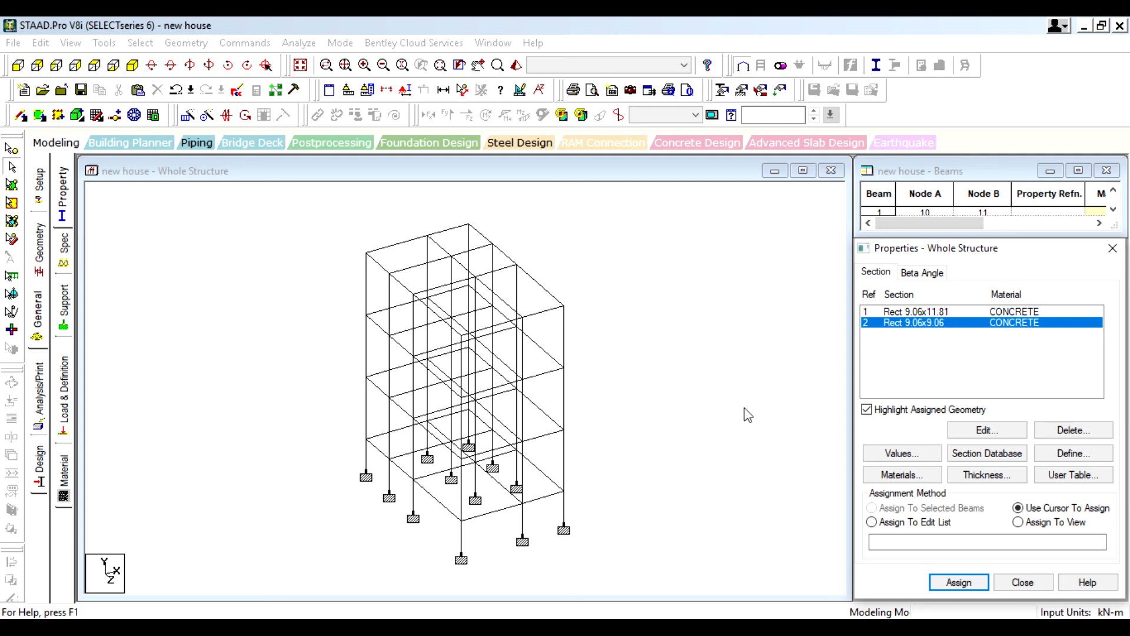
pyautogui.doubleClick(914, 323)
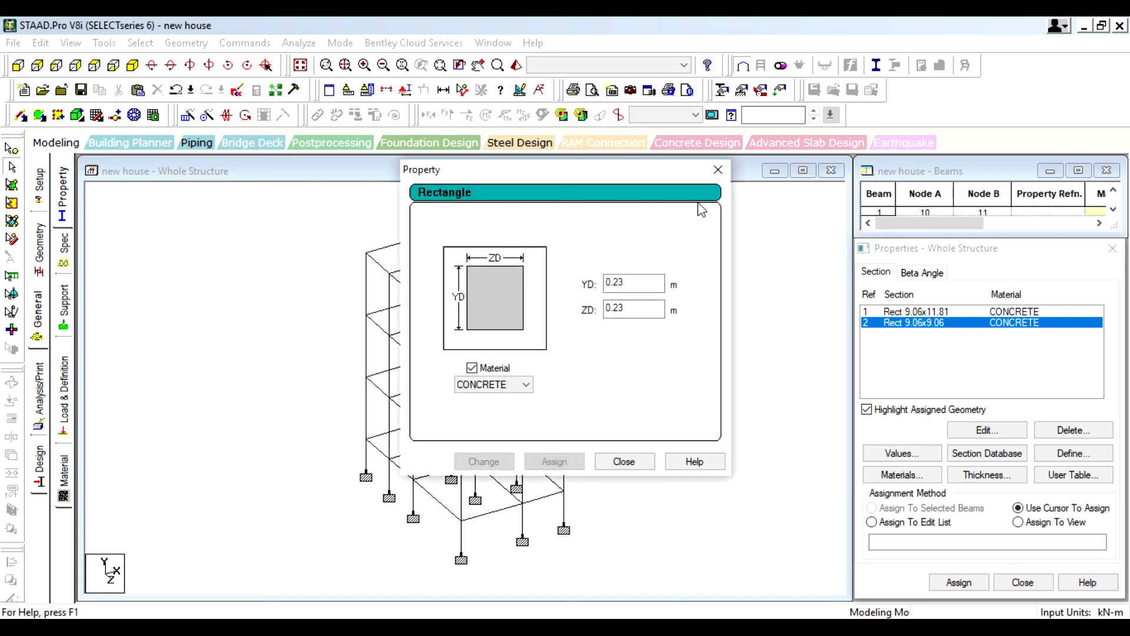
pyautogui.click(718, 171)
# Choose the Rect 9.06x11.81 section and select all members parallel to Y, the columns.
pyautogui.click(918, 313)
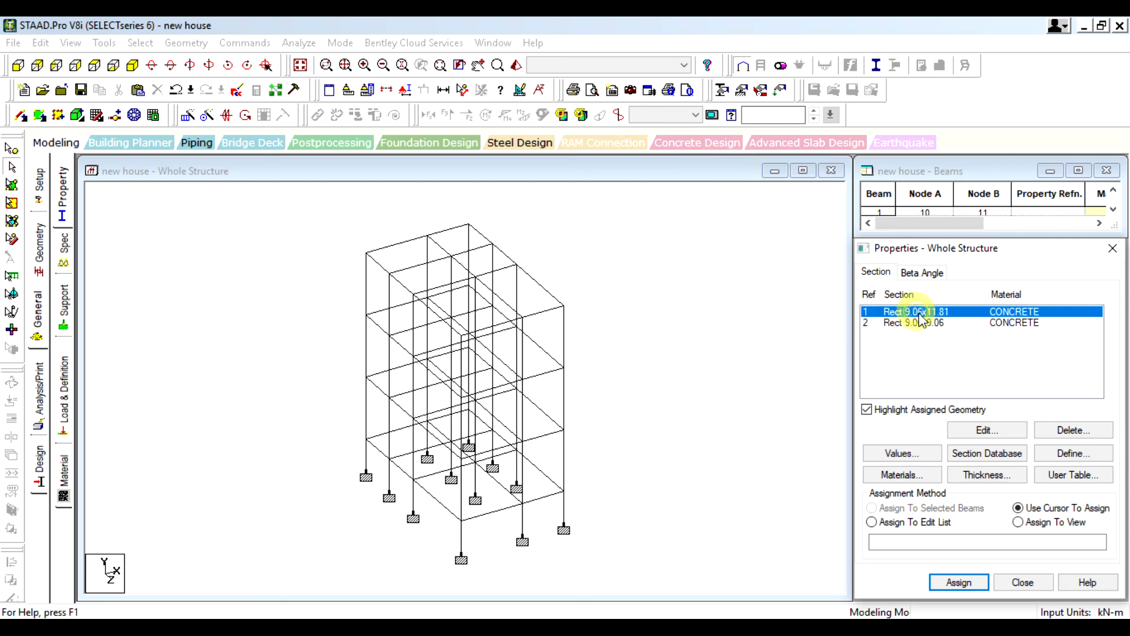
pyautogui.click(141, 44)
pyautogui.click(259, 340)
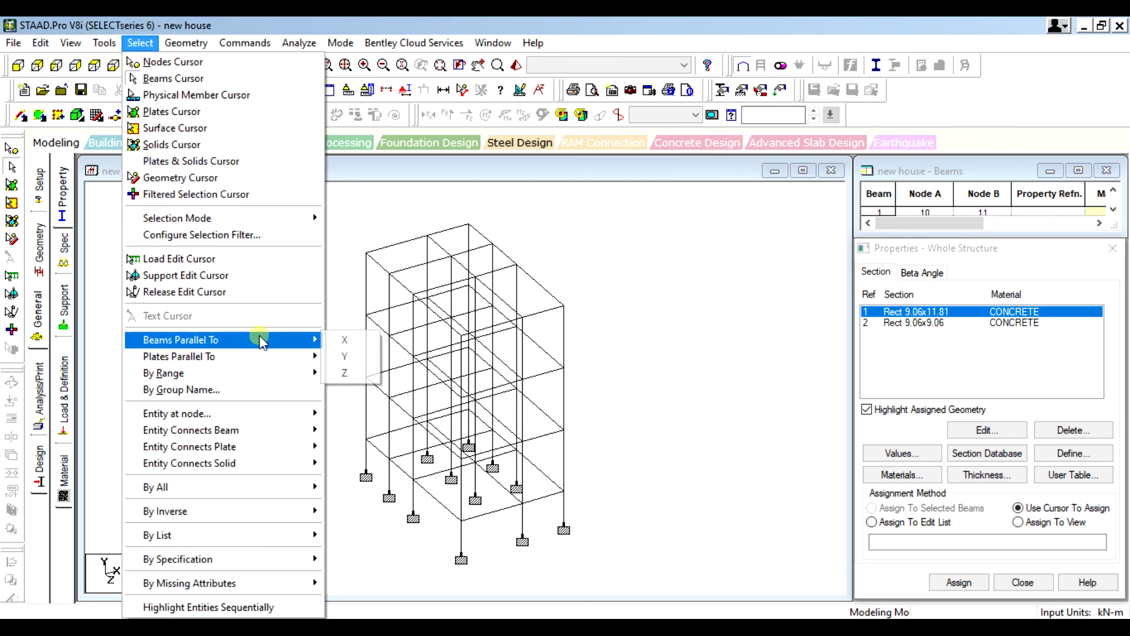
pyautogui.click(351, 358)
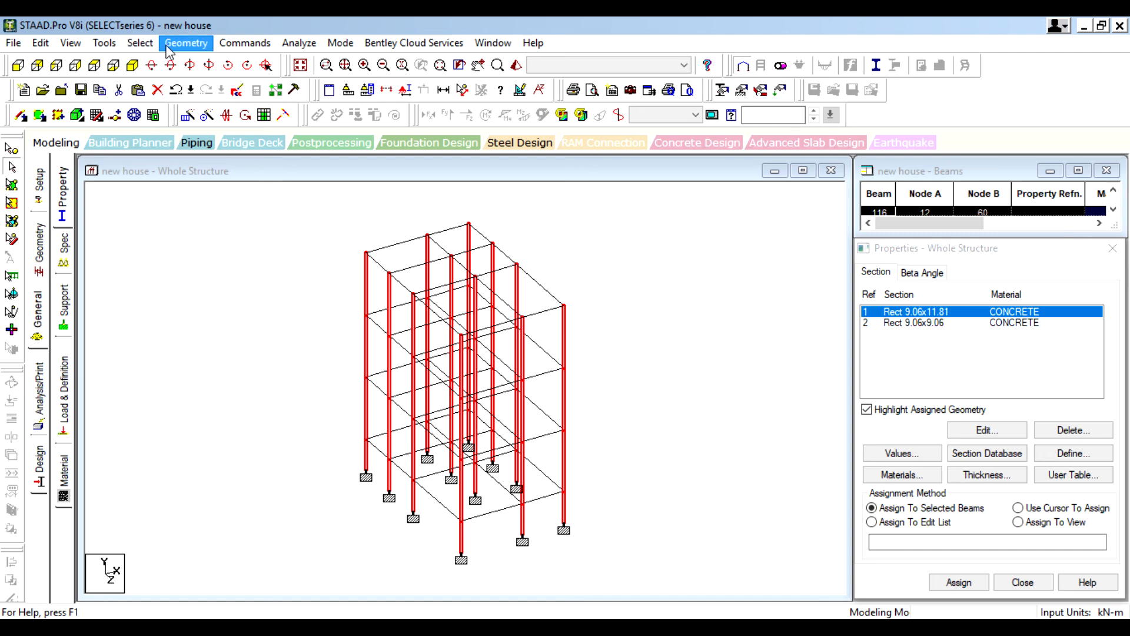
pyautogui.click(196, 45)
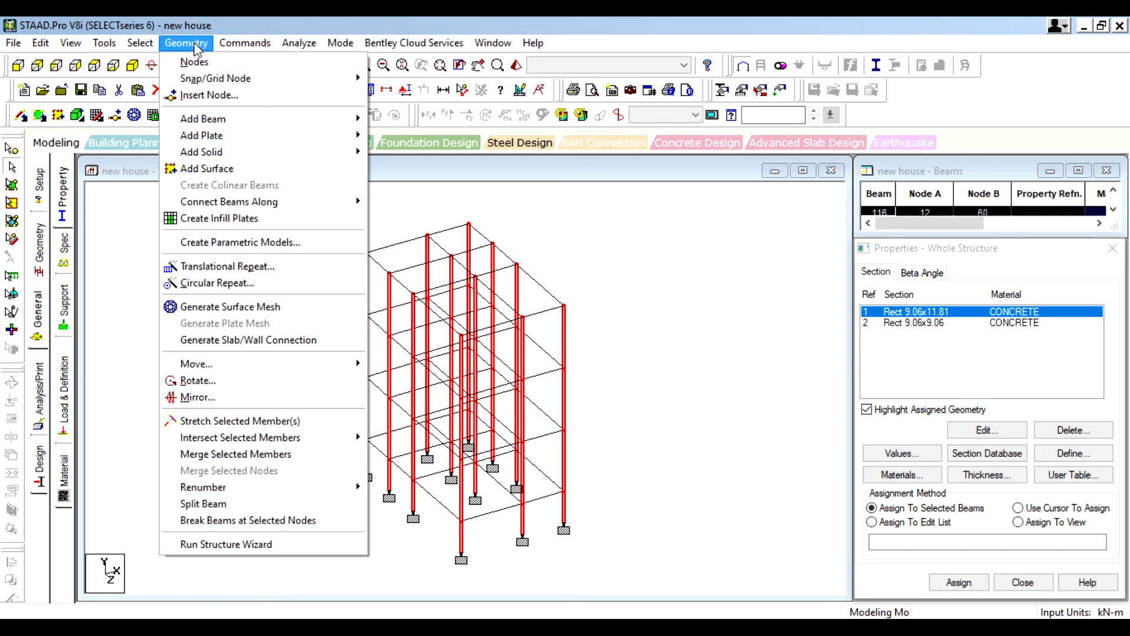
pyautogui.moveTo(140, 42)
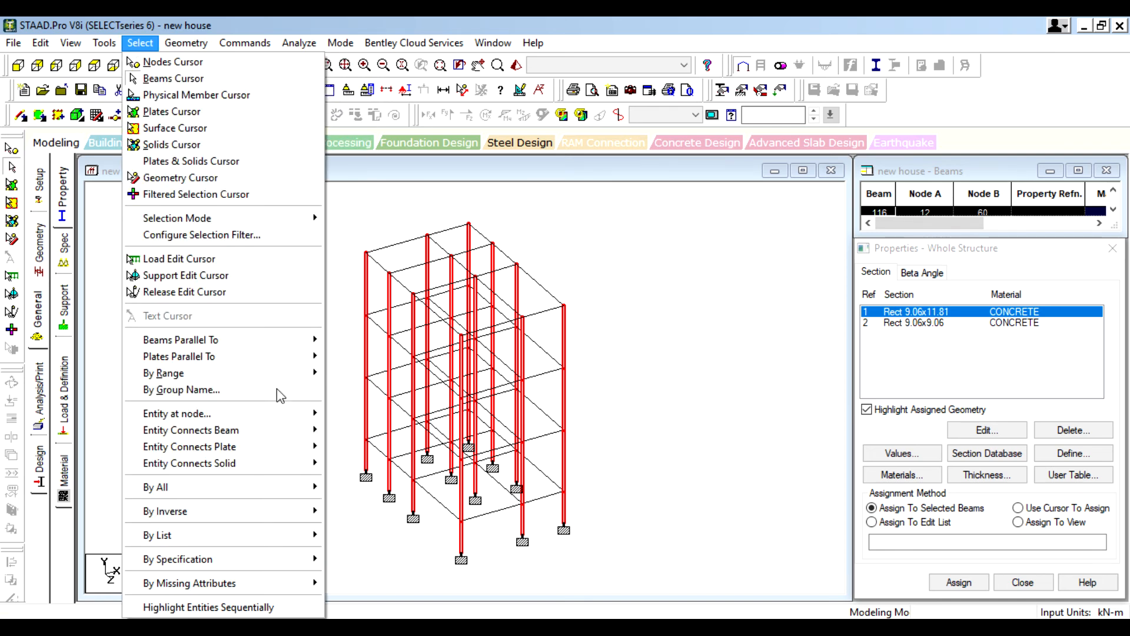
pyautogui.moveTo(273, 345)
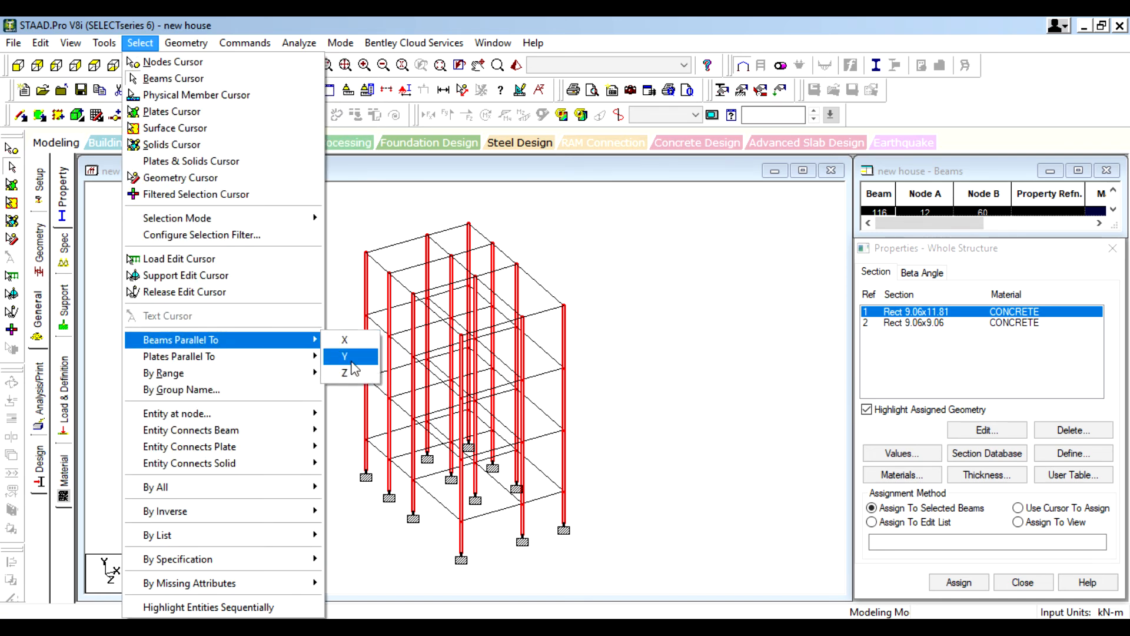
pyautogui.moveTo(415, 42)
pyautogui.click(372, 16)
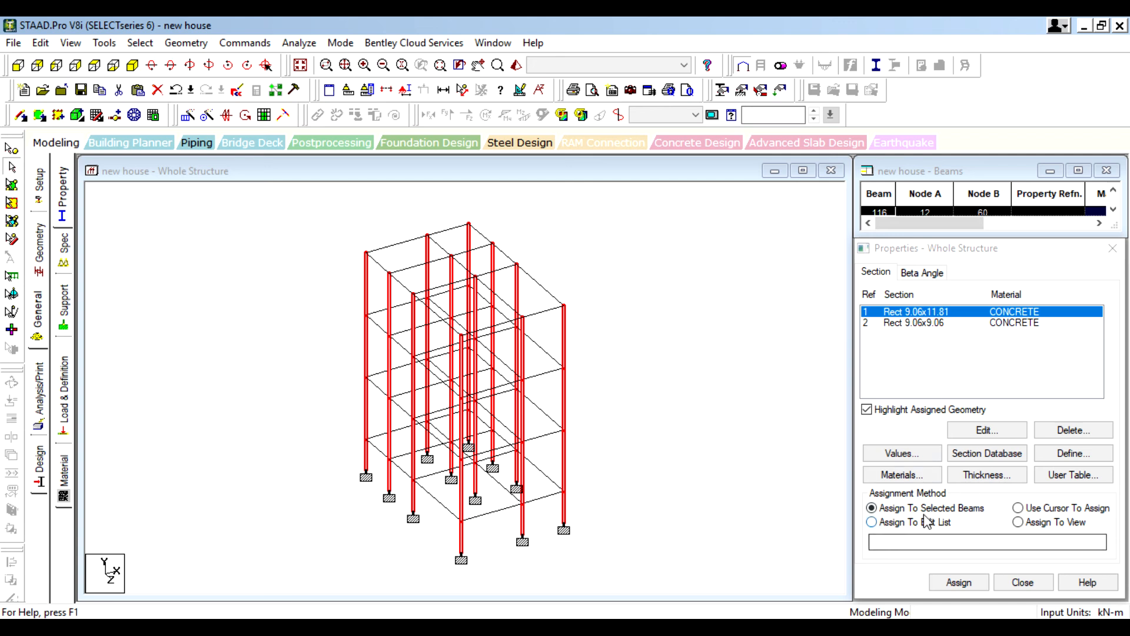
# Assign the Rect 9.06x11.81 section to the selected columns and let Auto Save store the file.
pyautogui.click(959, 582)
pyautogui.click(1014, 462)
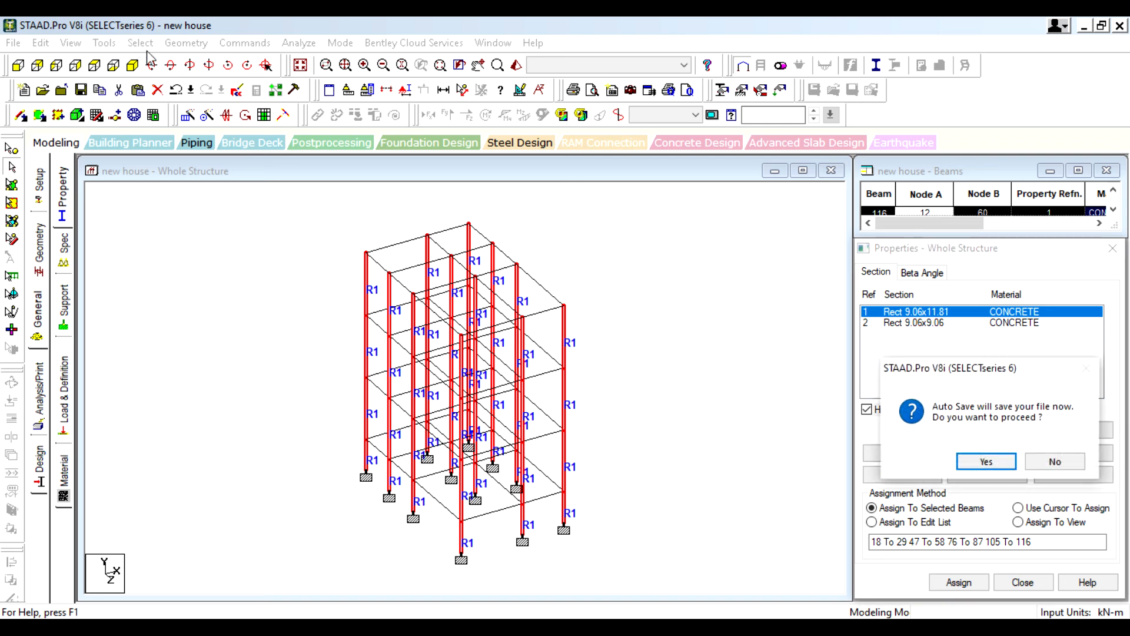
pyautogui.click(987, 460)
pyautogui.click(463, 347)
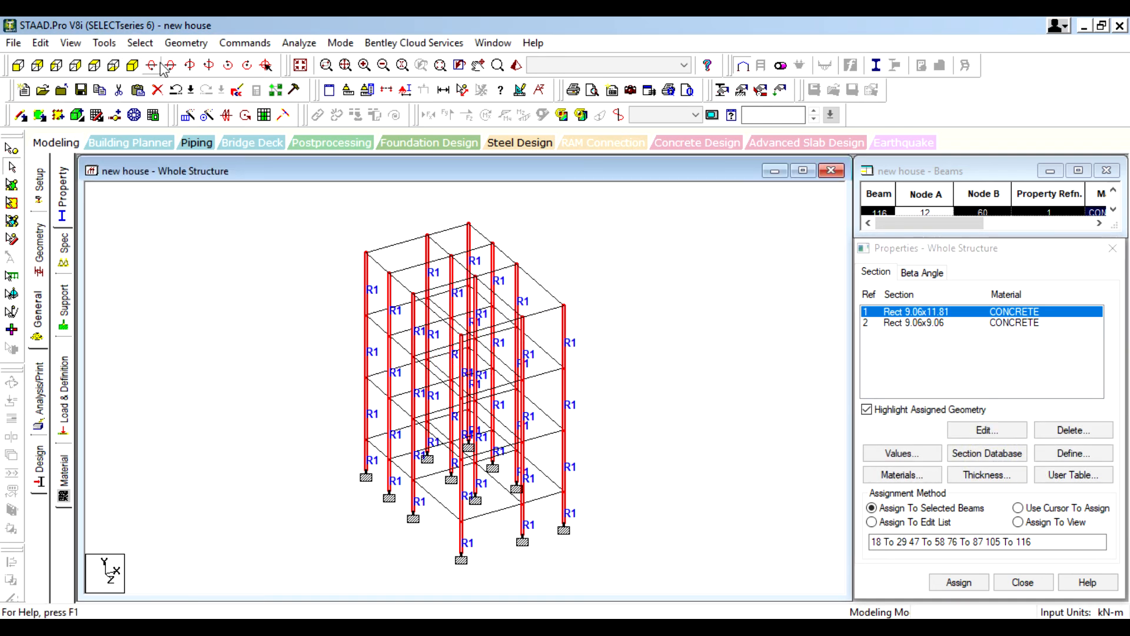
# Try to select all horizontal beams by inverting the current beam selection.
pyautogui.click(141, 43)
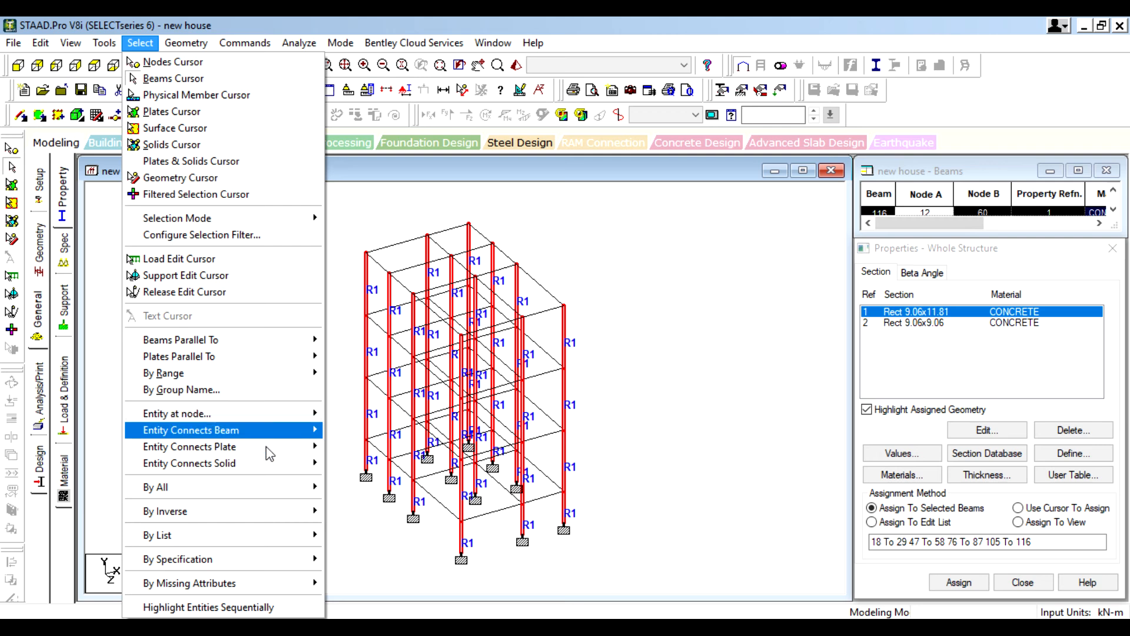
pyautogui.moveTo(295, 516)
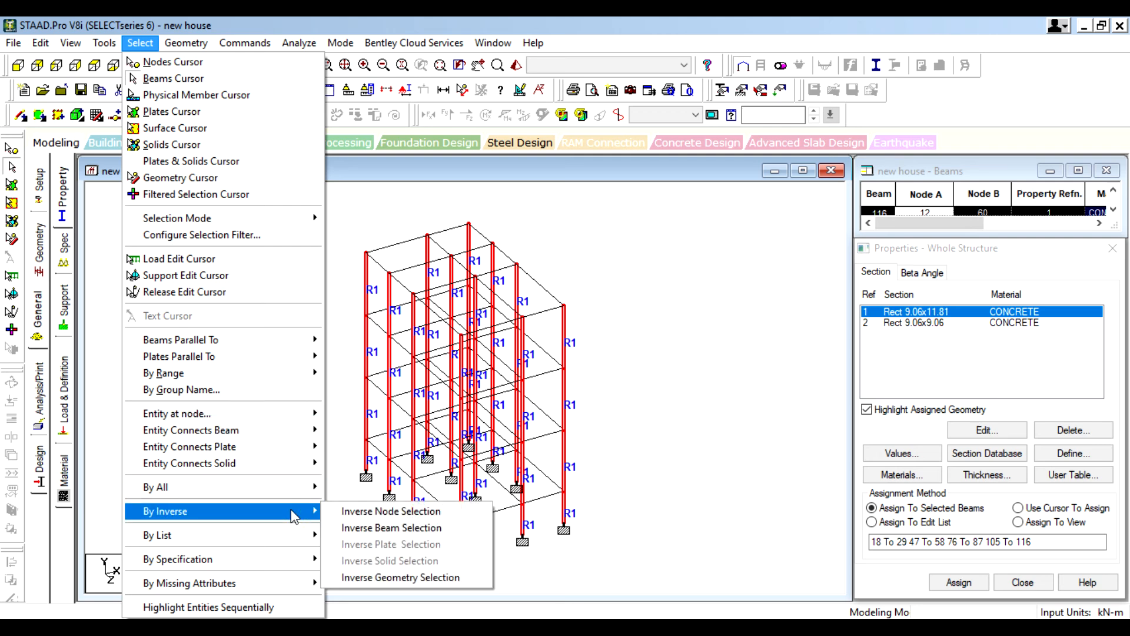
pyautogui.click(386, 527)
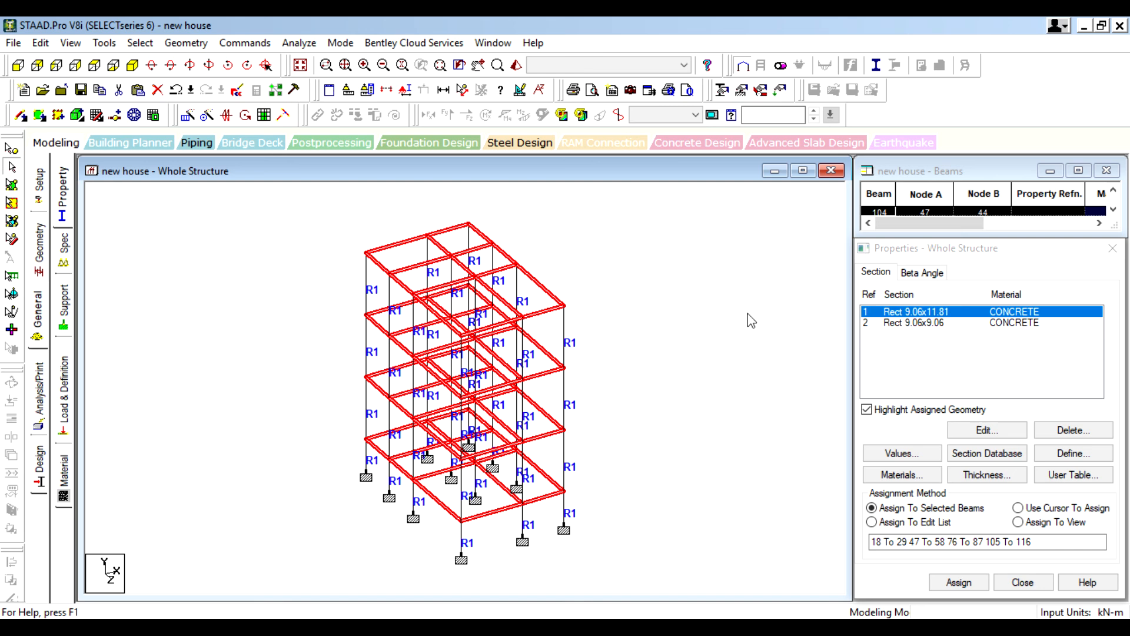
# Choose the Rect 9.06x9.06 section and select all beams parallel to X and to Z.
pyautogui.click(948, 325)
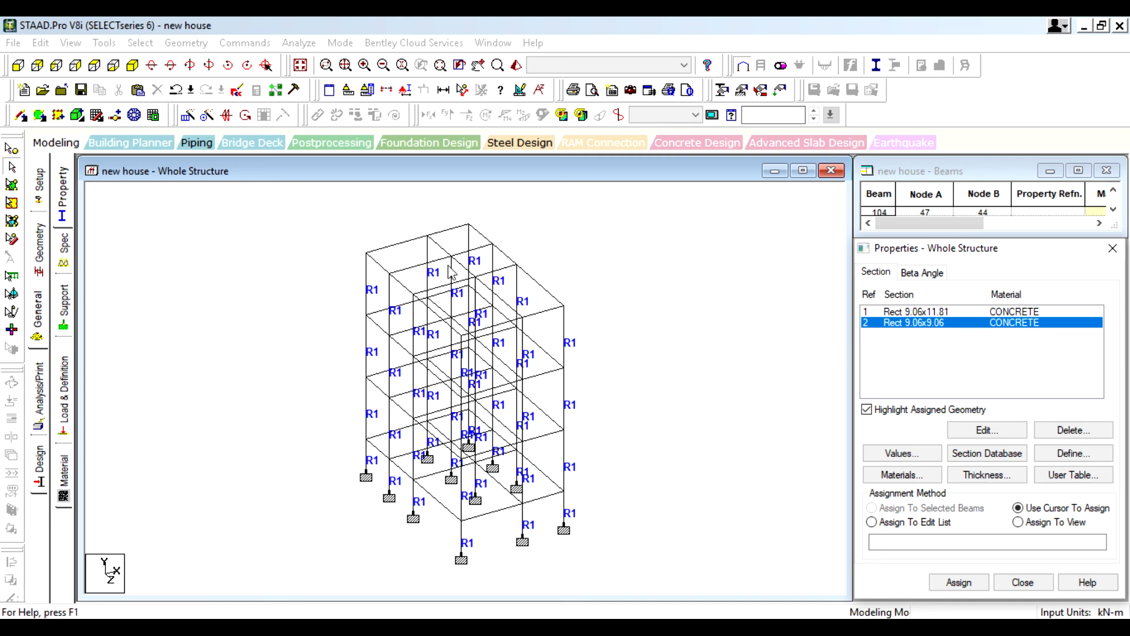
pyautogui.click(141, 43)
pyautogui.click(152, 45)
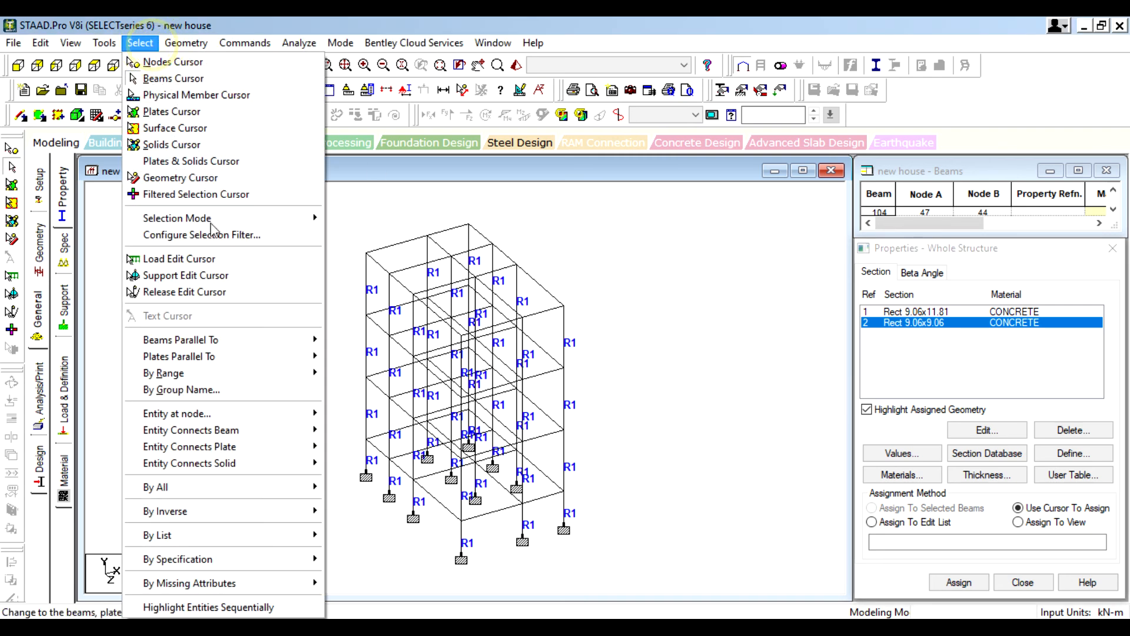
pyautogui.moveTo(252, 339)
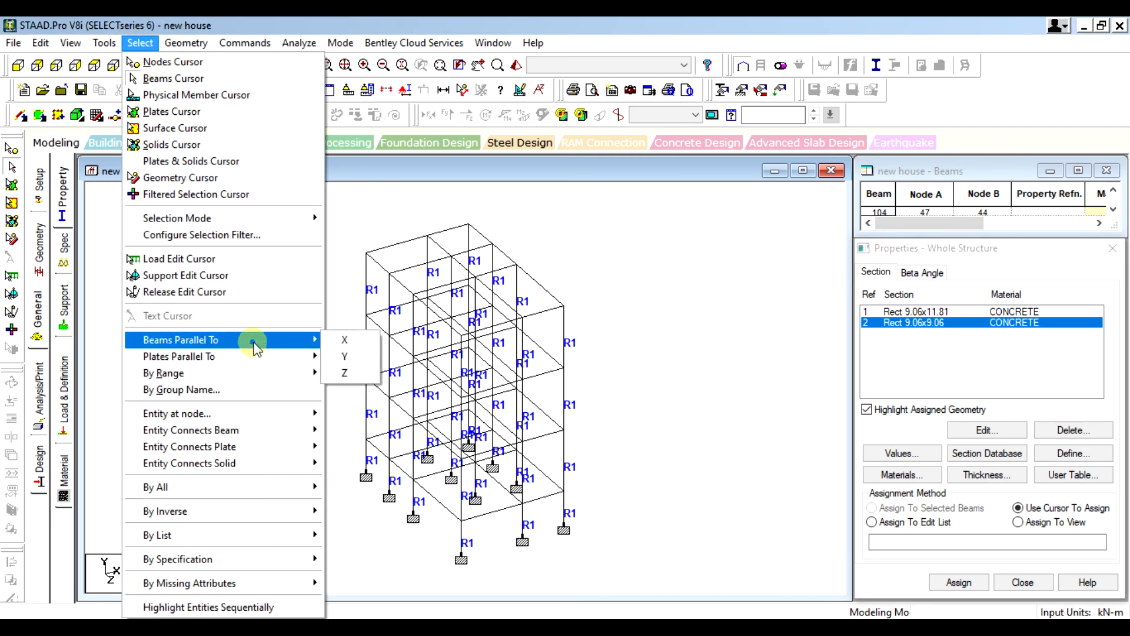
pyautogui.click(360, 346)
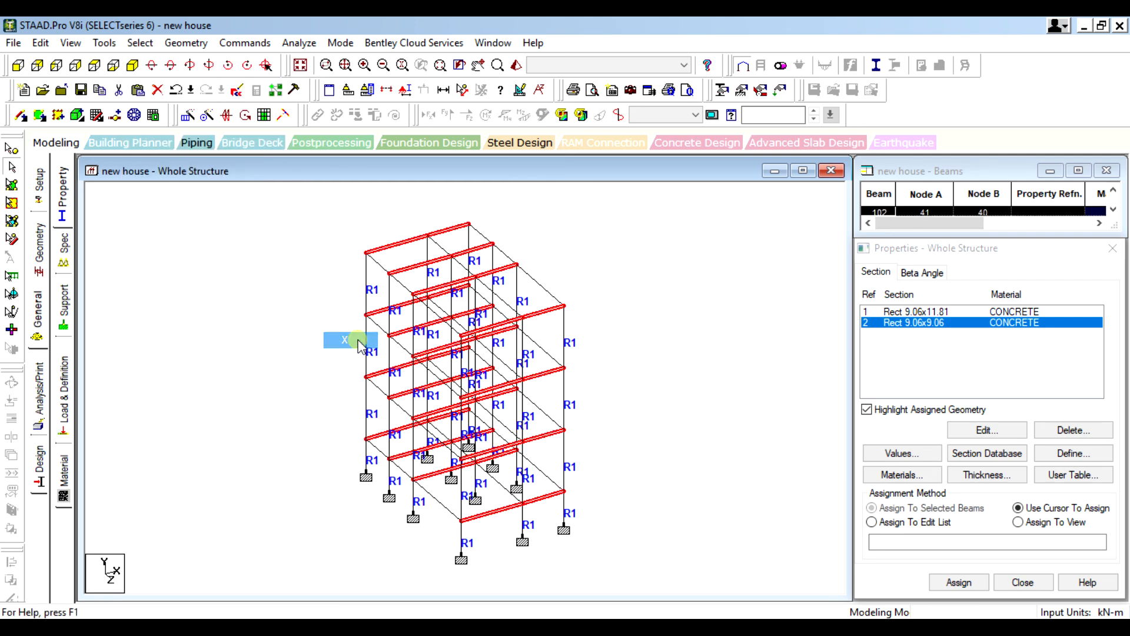
pyautogui.click(140, 43)
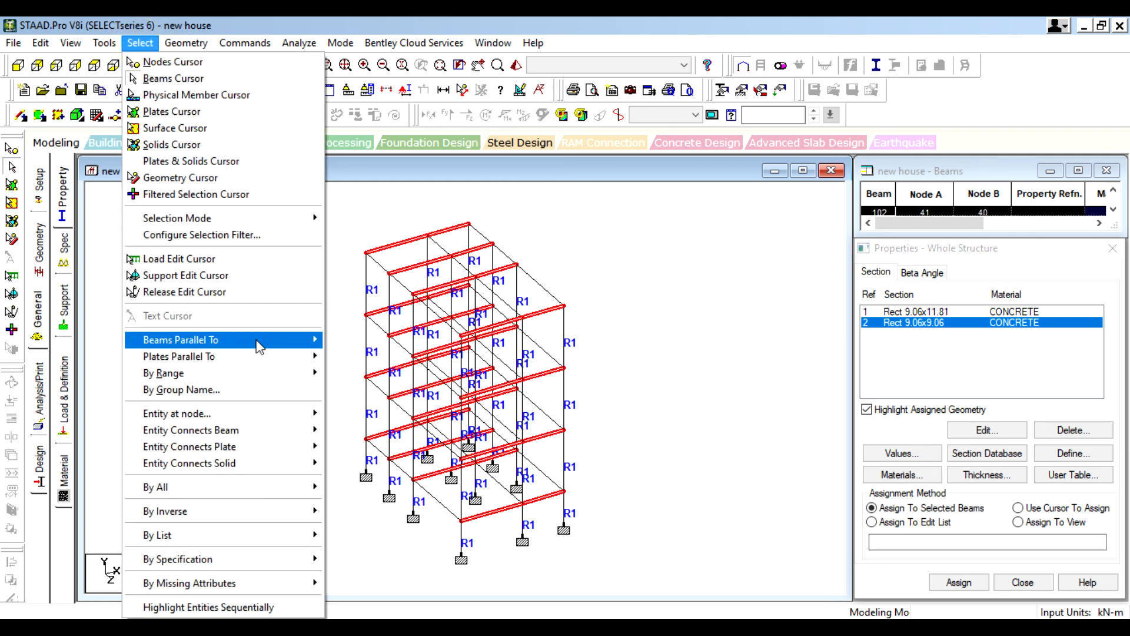
pyautogui.moveTo(253, 339)
pyautogui.click(361, 377)
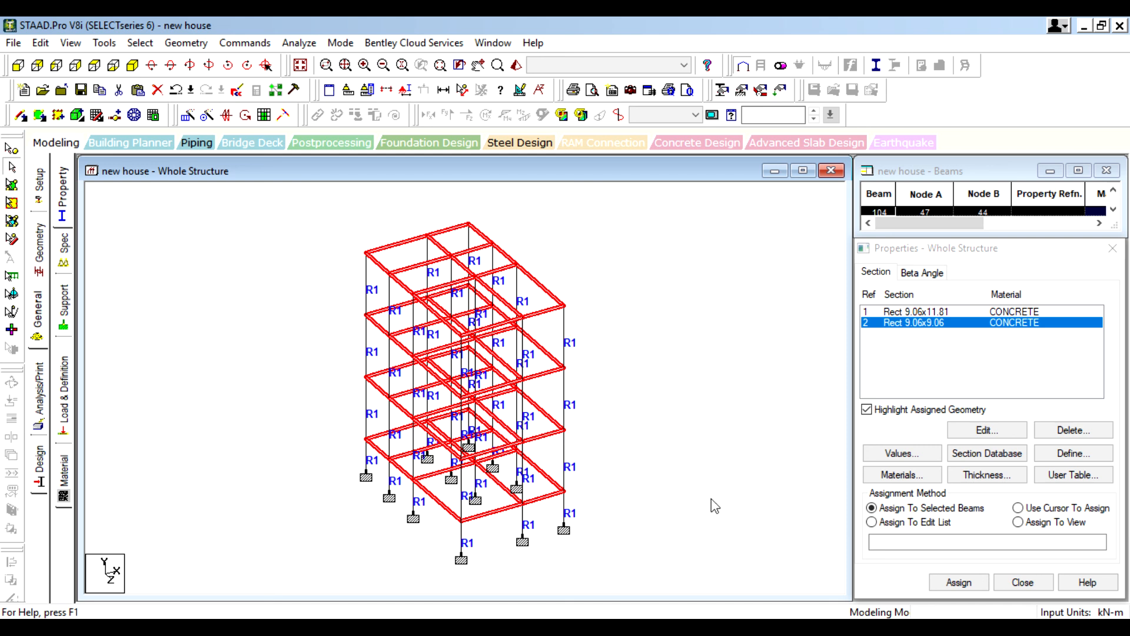
# Assign the Rect 9.06x9.06 section to the selected horizontal beams and clear the selection.
pyautogui.click(954, 583)
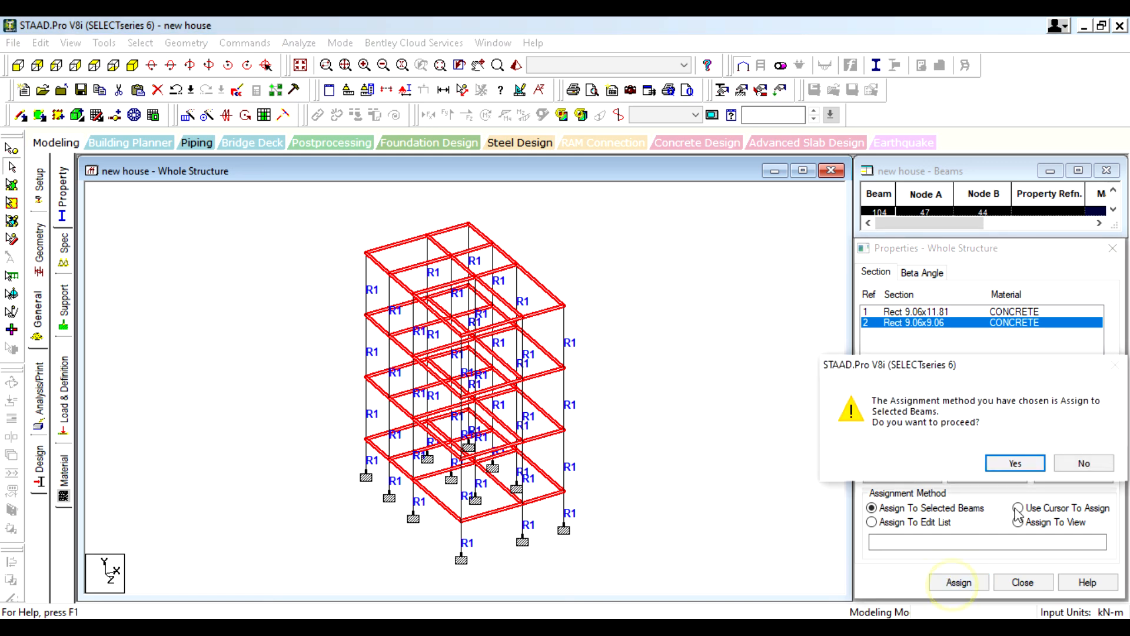
pyautogui.click(1014, 462)
pyautogui.click(746, 337)
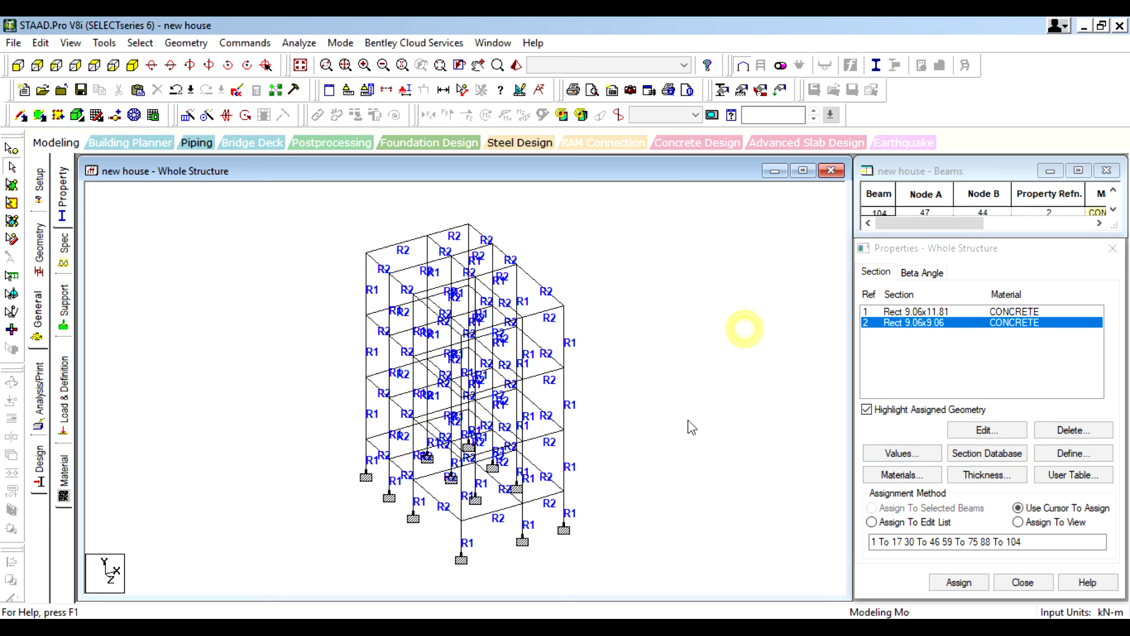
# Open the 3D rendered view of the structure and inspect the assigned columns and beams from another angle.
pyautogui.click(516, 65)
pyautogui.moveTo(603, 364)
pyautogui.mouseDown()
pyautogui.moveTo(612, 388)
pyautogui.moveTo(598, 454)
pyautogui.moveTo(664, 369)
pyautogui.moveTo(558, 433)
pyautogui.moveTo(588, 349)
pyautogui.mouseUp()
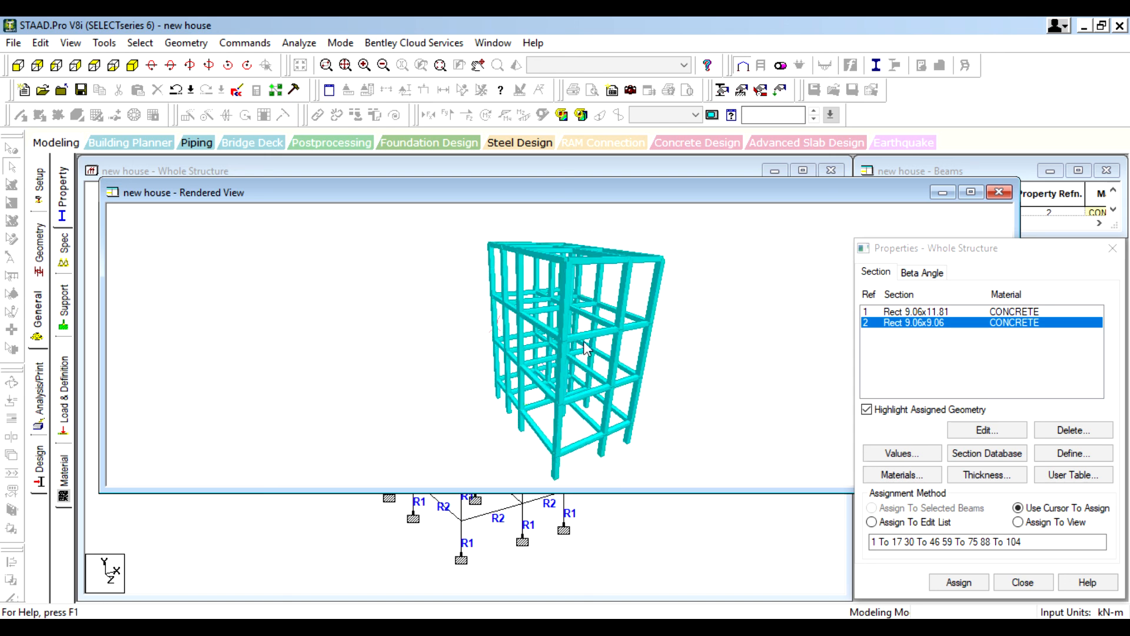